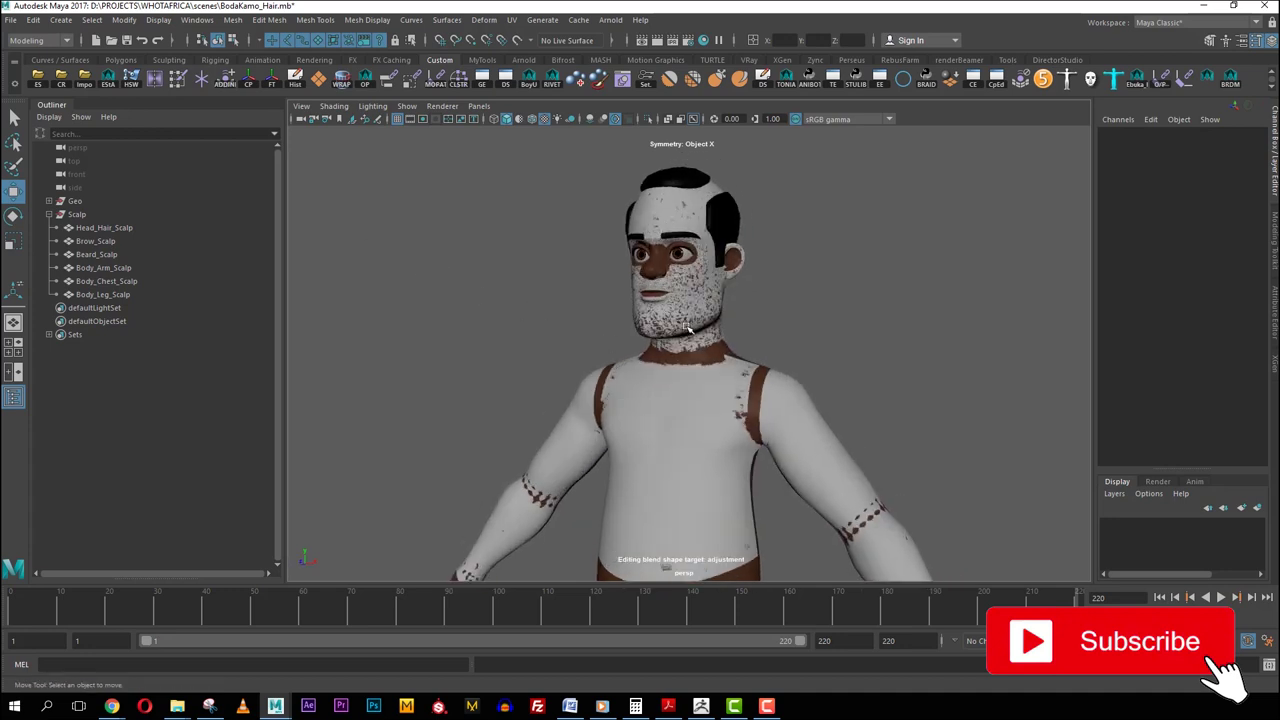
Step: Isolate the Scalp group in the viewport and center its pivot
click(651, 415)
click(88, 215)
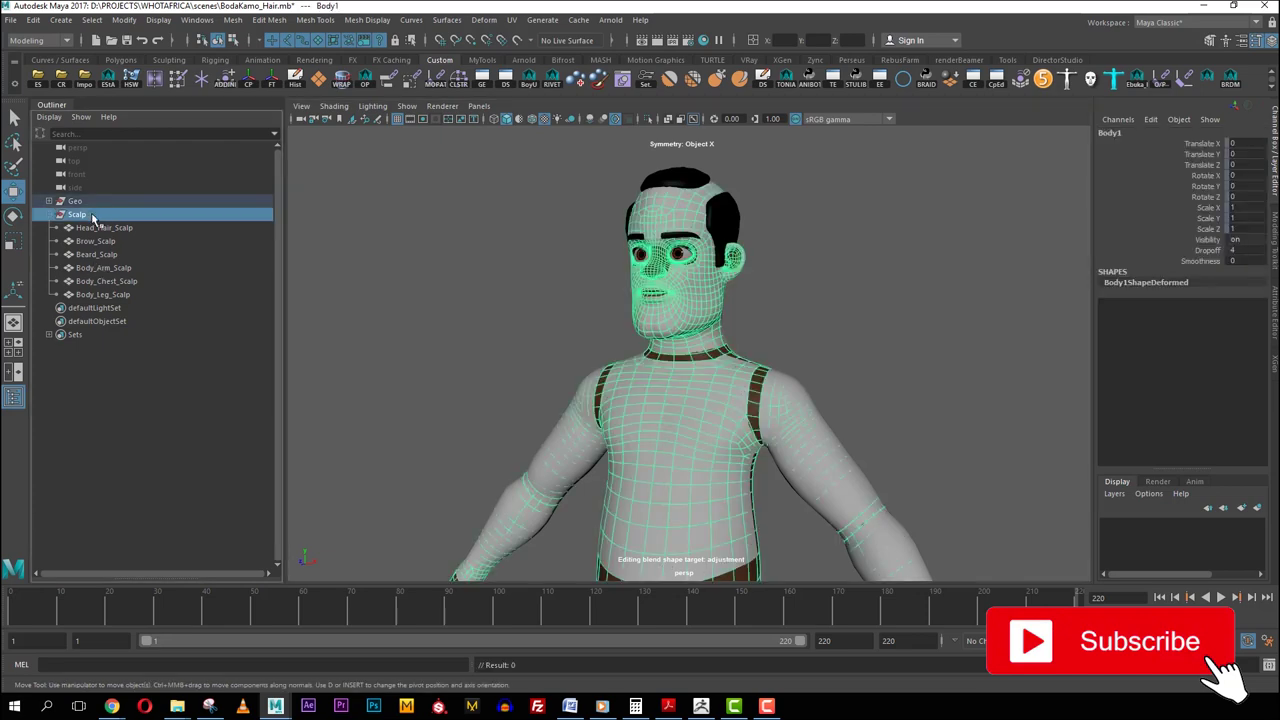
scroll(754, 346, down, 5)
key(ctrl+1)
scroll(754, 346, down, 3)
alt+middle_drag(772, 488, 724, 337)
alt+drag(724, 337, 695, 337)
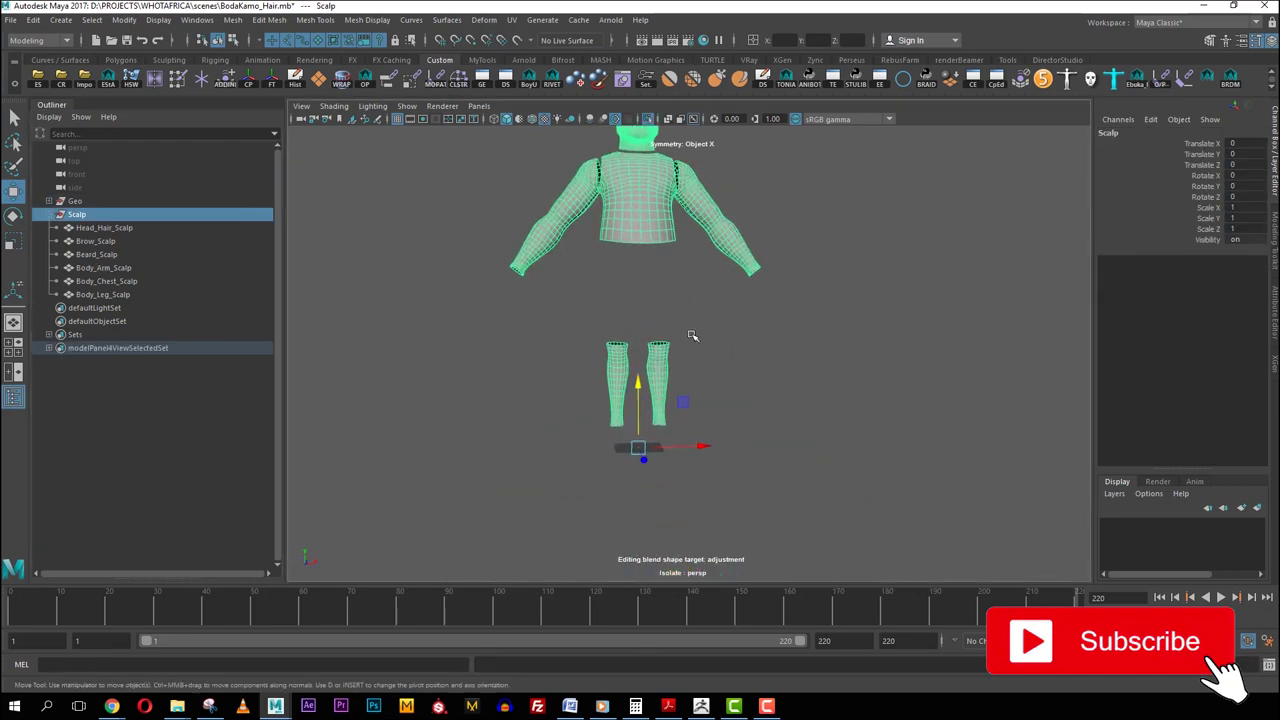
alt+middle_drag(695, 337, 757, 374)
alt+drag(757, 374, 705, 385)
click(256, 80)
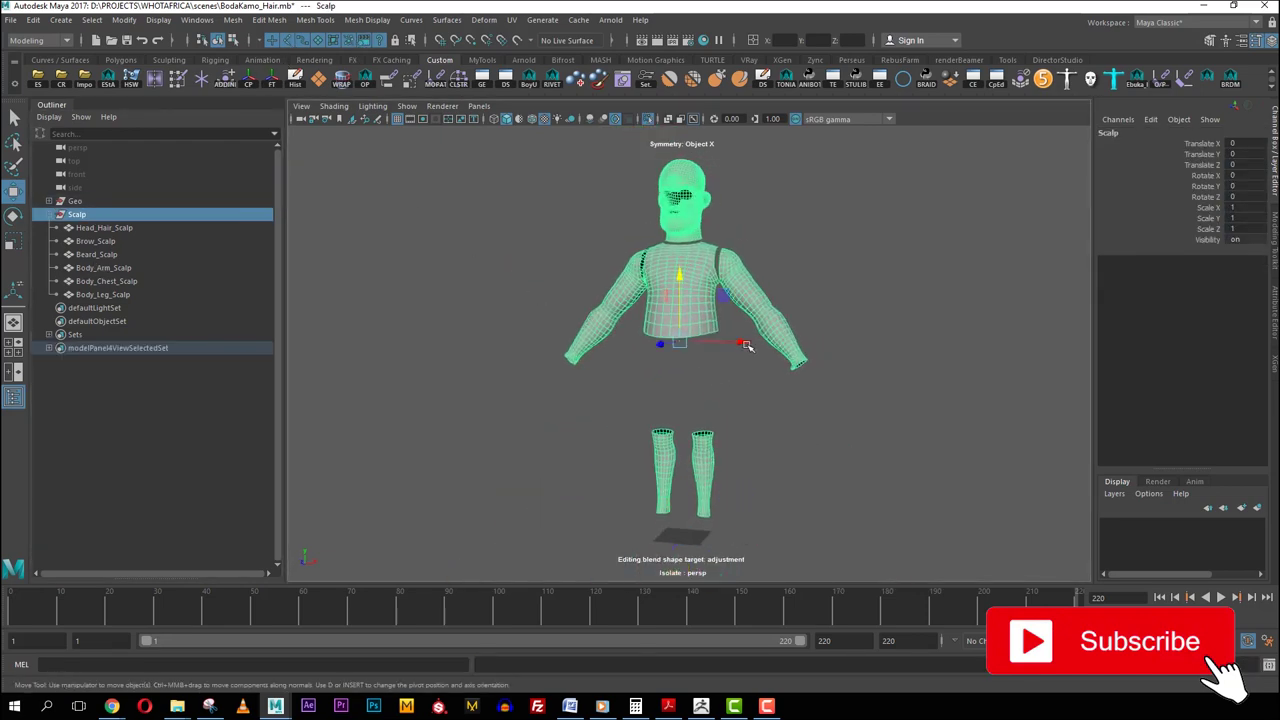
Step: Deselect the Scalp group and examine the isolated head, torso and arm scalp meshes from the front
alt+middle_drag(750, 345, 760, 397)
alt+right_drag(760, 397, 822, 325)
key(q)
click(822, 325)
key(w)
alt+drag(758, 294, 739, 293)
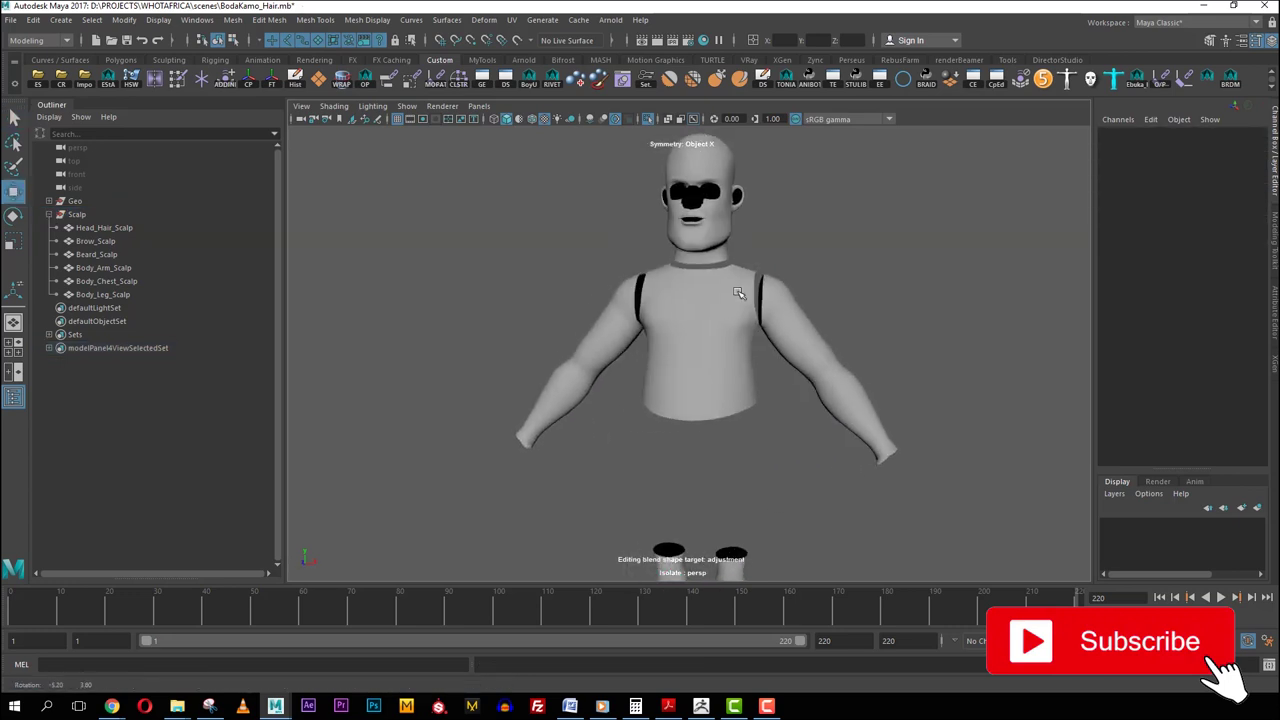
Step: End the isolation so the whole character is shown again and save the scene
scroll(734, 286, down, 3)
key(ctrl+1)
scroll(789, 259, up, 2)
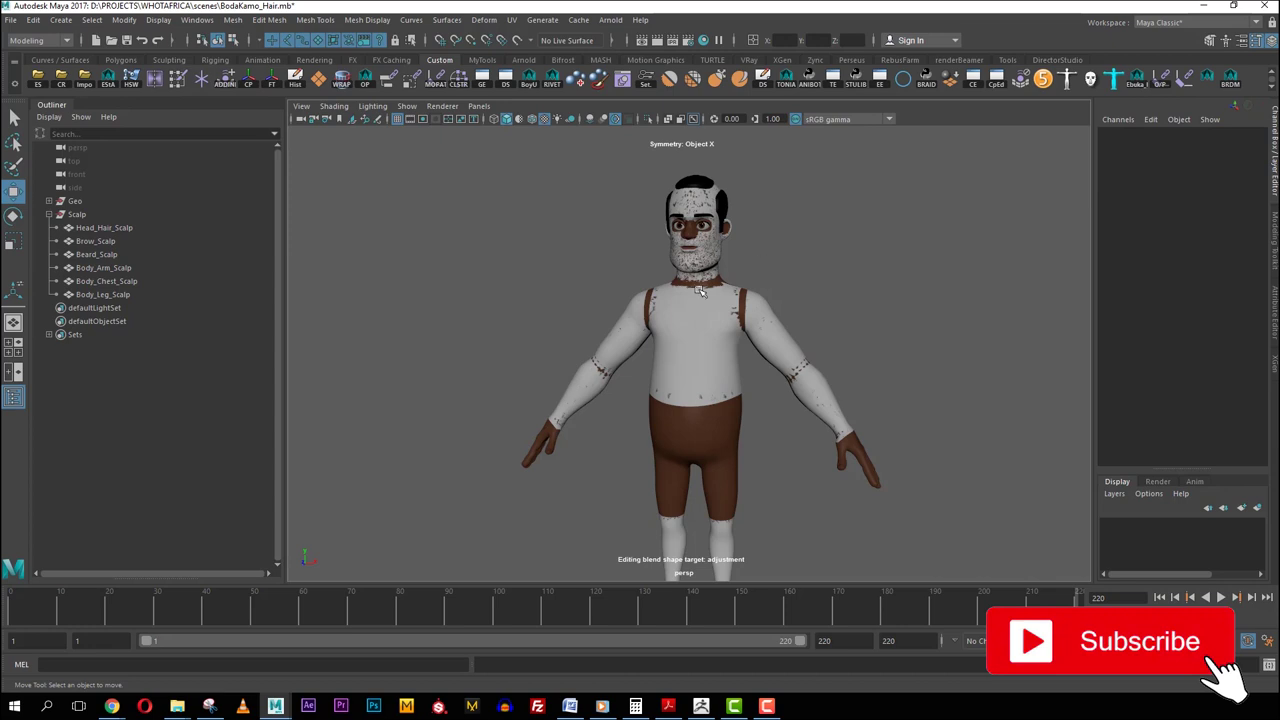
scroll(685, 298, down, 3)
key(ctrl+s)
Step: Set the current project to the WHOTAFRICA folder in D:\PROJECTS
click(11, 20)
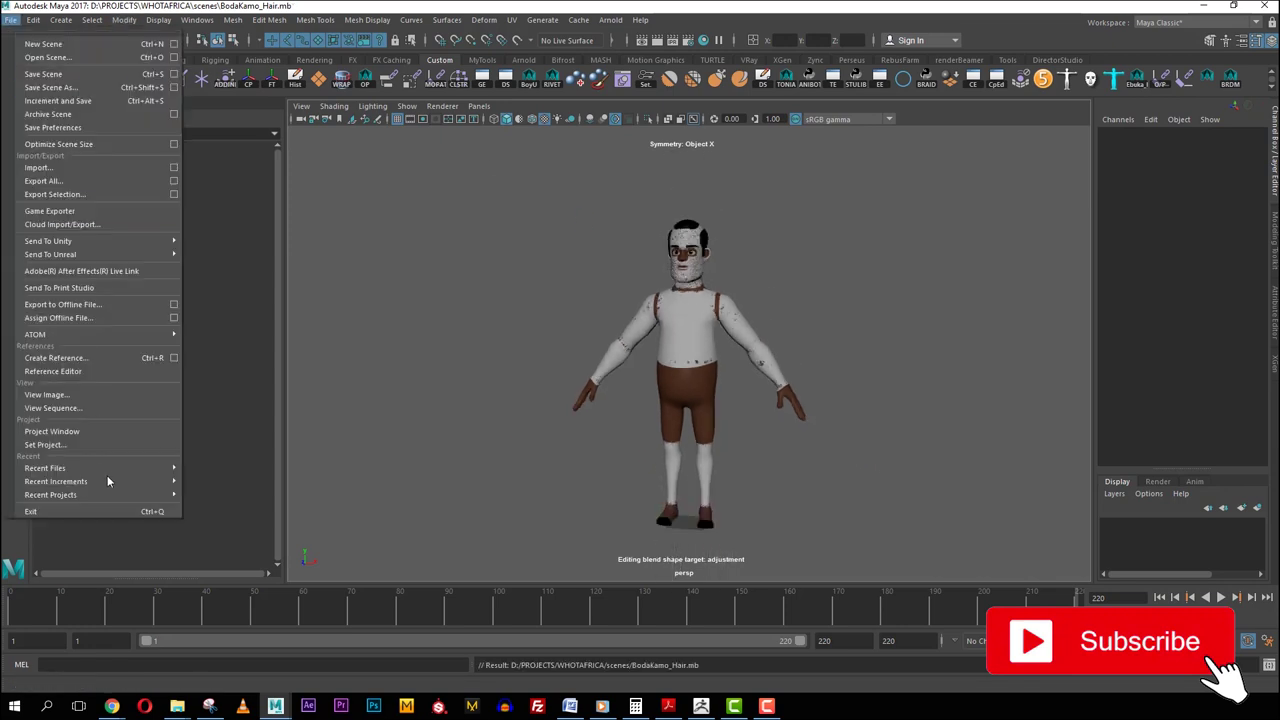
mouse_move(113, 494)
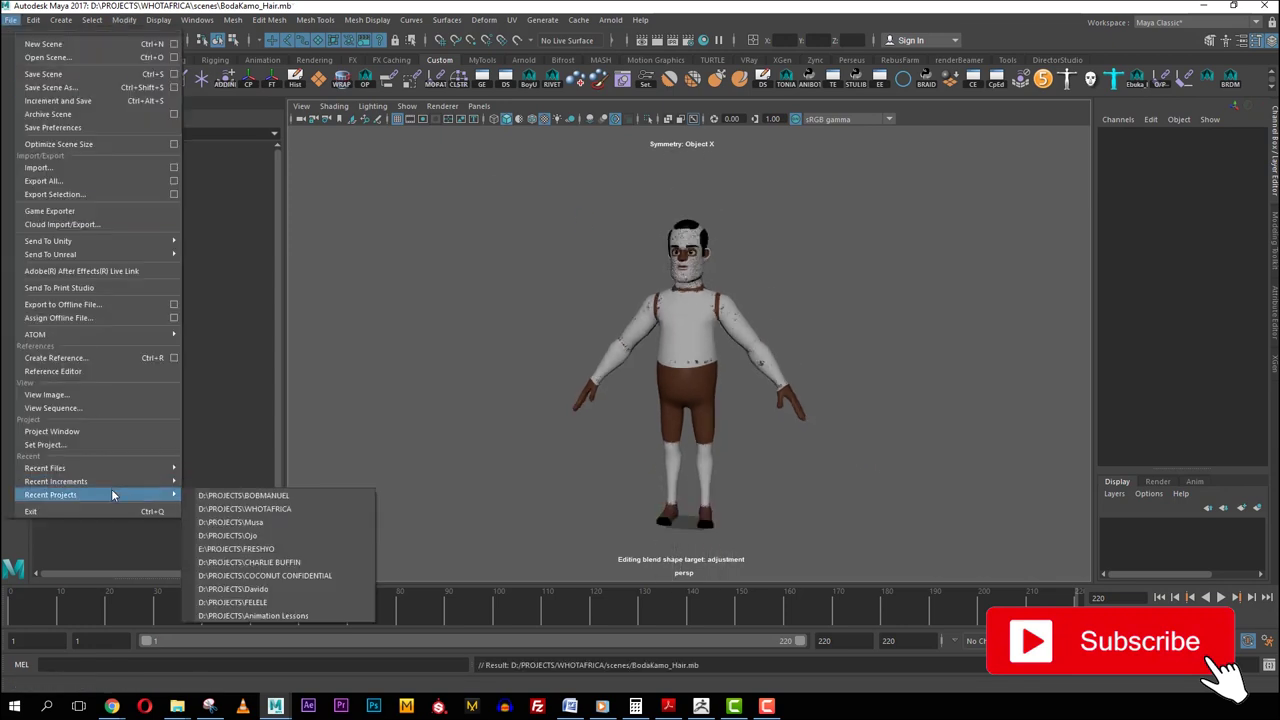
click(246, 509)
click(11, 20)
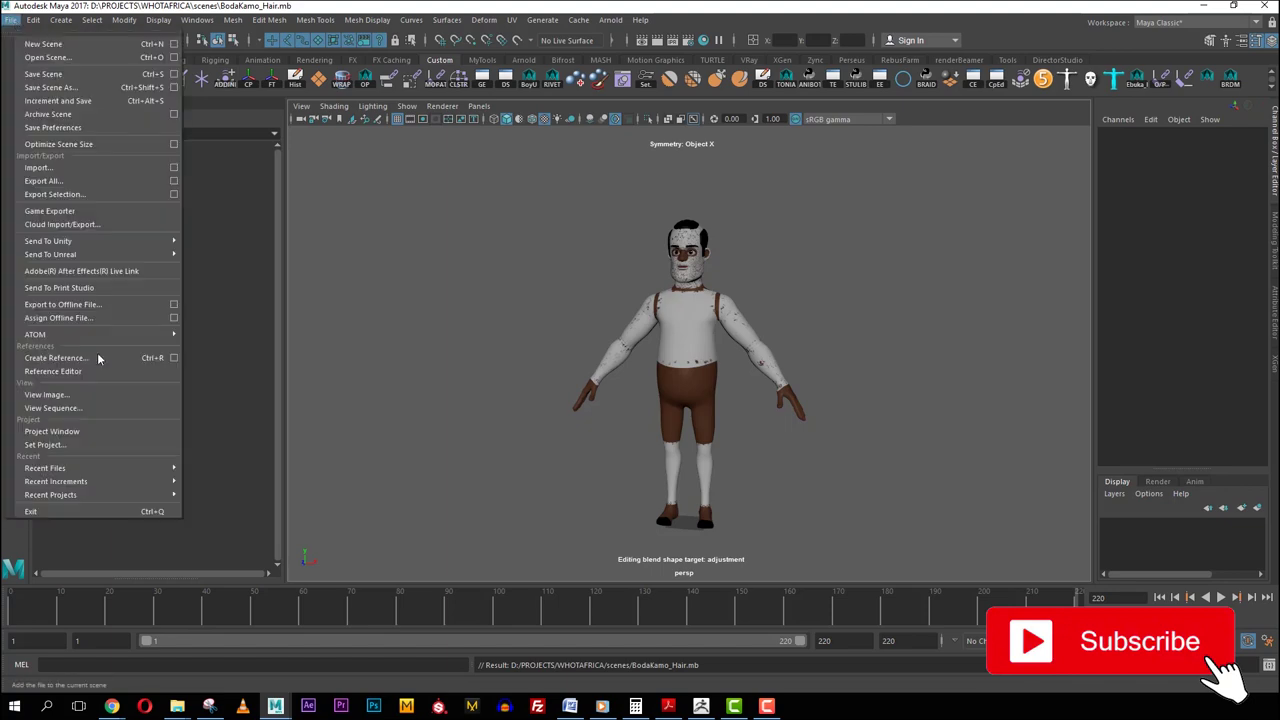
click(94, 445)
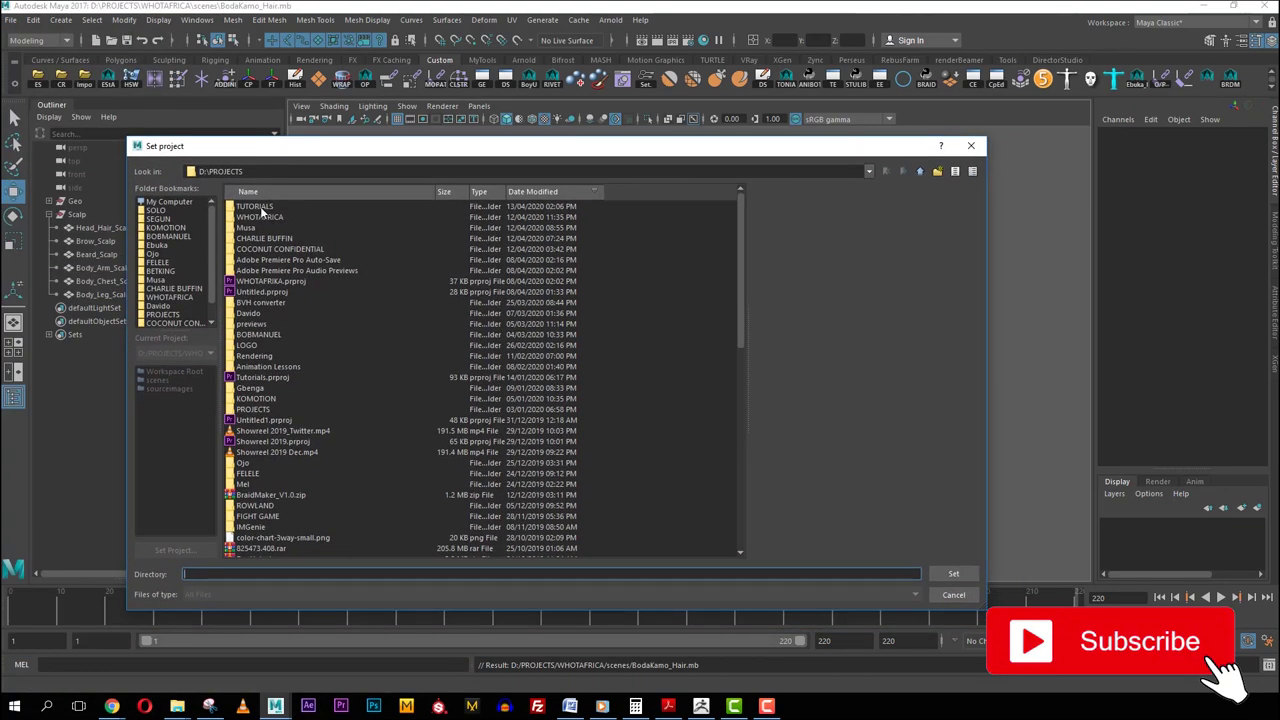
click(260, 215)
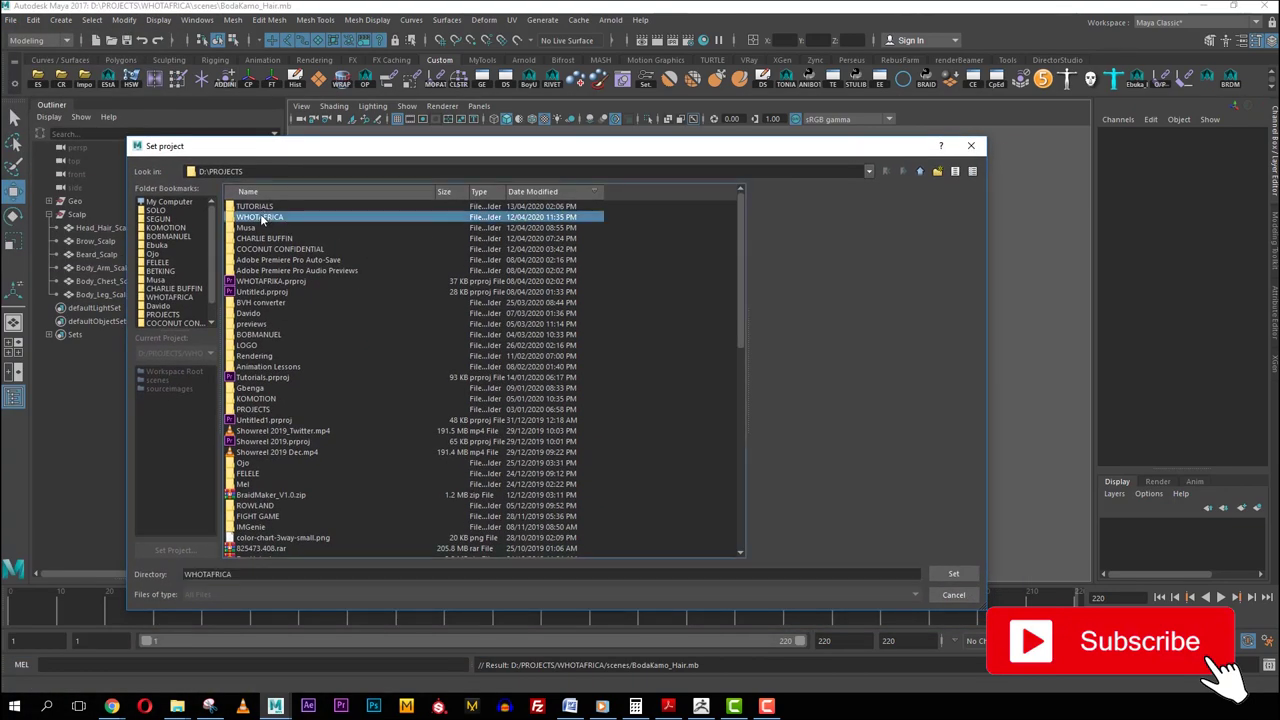
click(952, 574)
Step: Open the XGen editor and save the scene
alt+drag(455, 307, 420, 314)
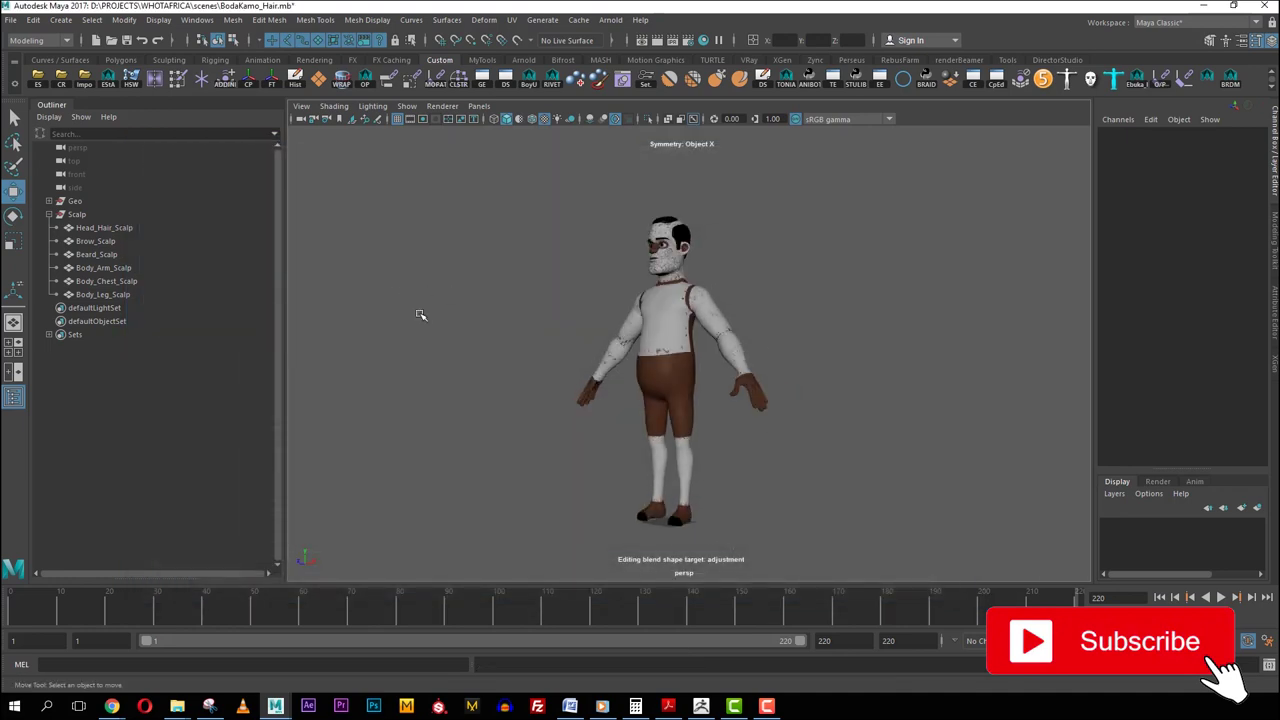
click(1274, 366)
scroll(615, 300, up, 5)
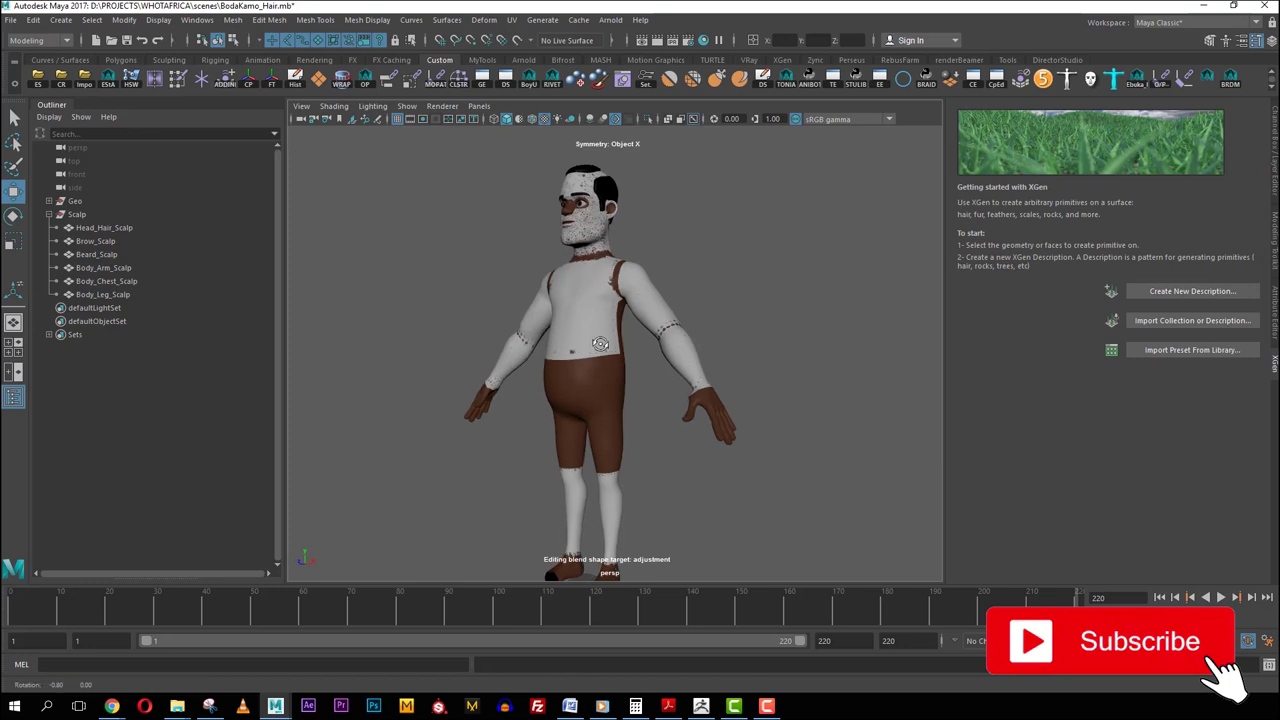
alt+drag(594, 340, 604, 338)
key(ctrl+s)
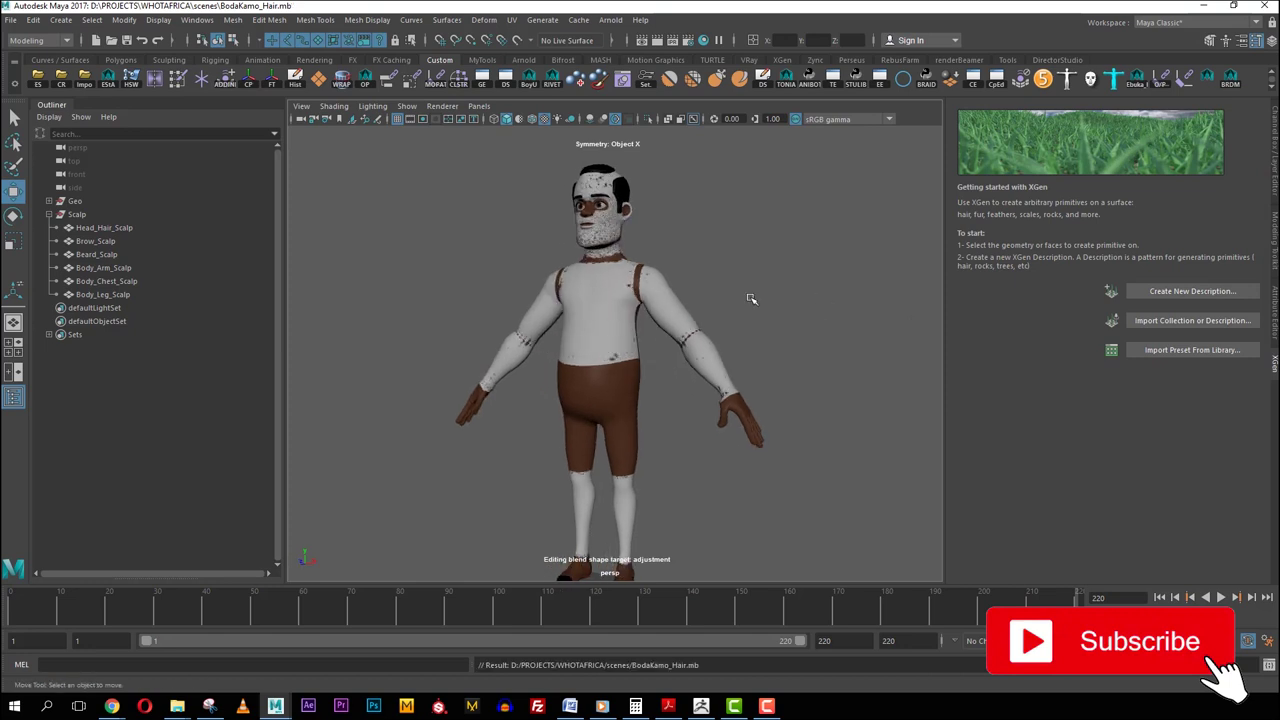
Step: Hide all six scalp meshes from Head_Hair_Scalp to Body_Leg_Scalp and save the scene
alt+drag(823, 300, 712, 304)
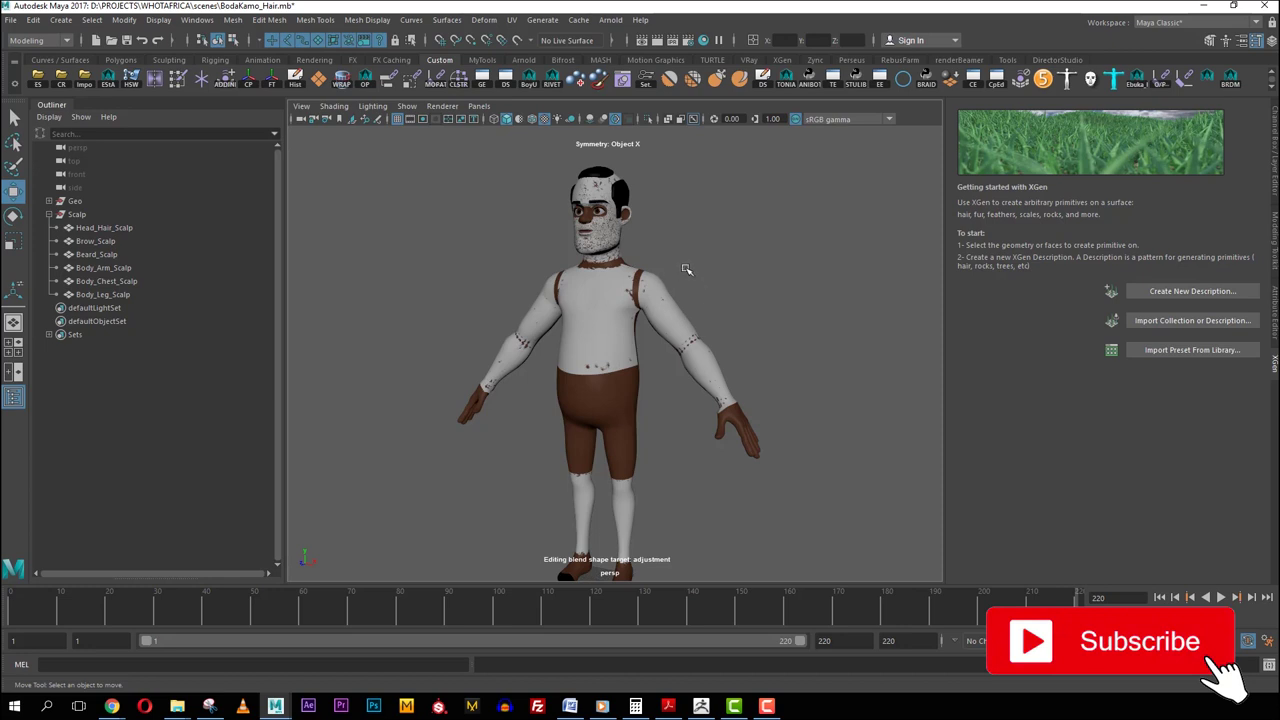
alt+middle_drag(535, 304, 530, 348)
scroll(530, 348, up, 3)
alt+drag(490, 345, 545, 343)
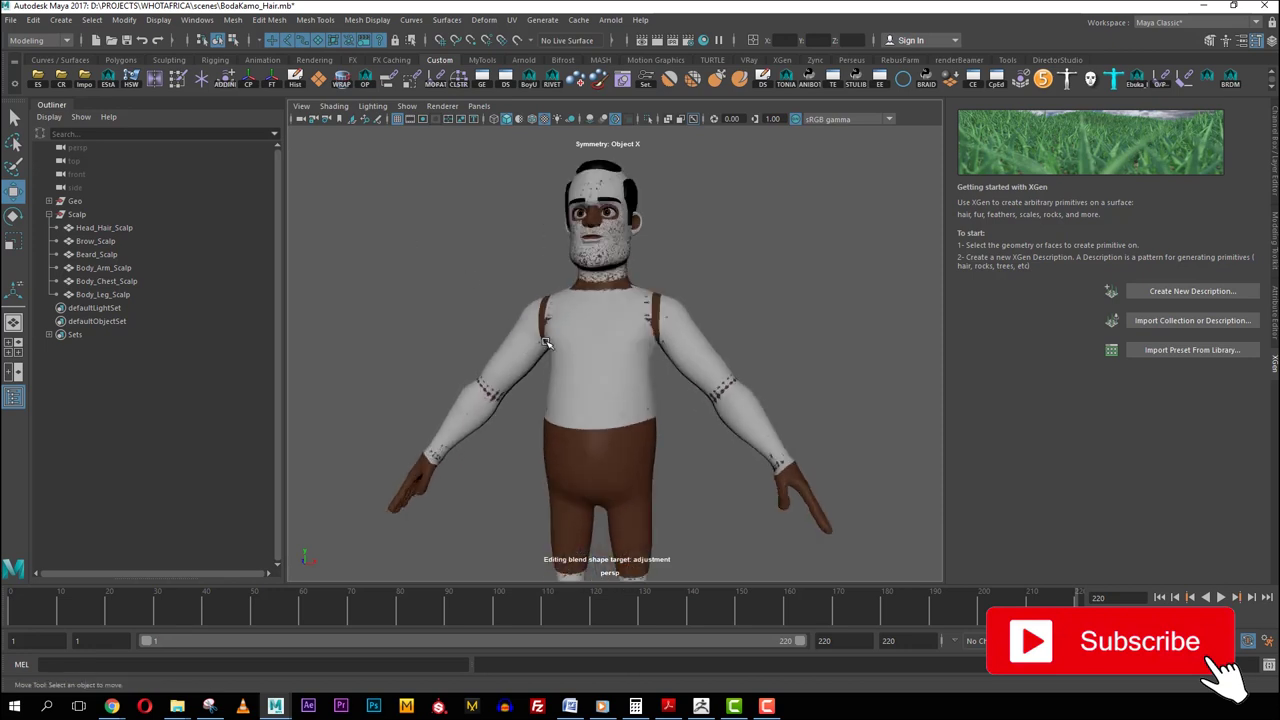
alt+middle_drag(570, 305, 580, 395)
scroll(580, 395, up, 4)
alt+drag(620, 350, 573, 307)
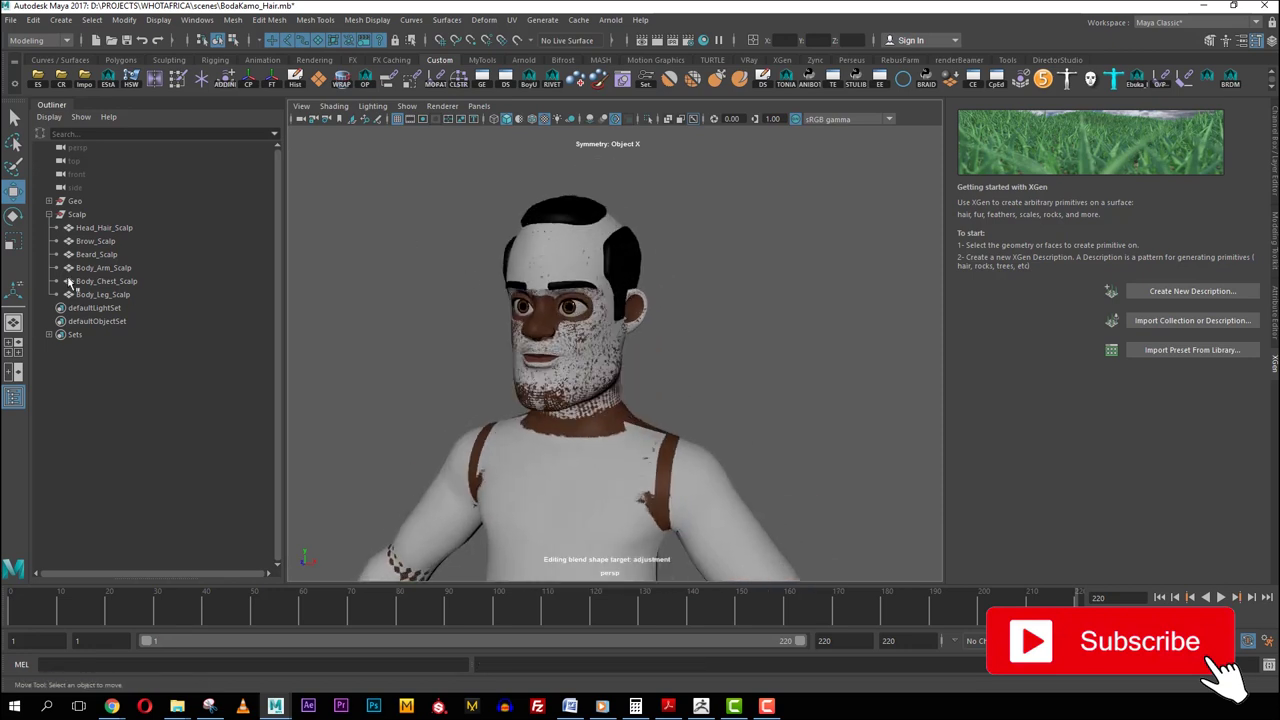
drag(89, 227, 124, 300)
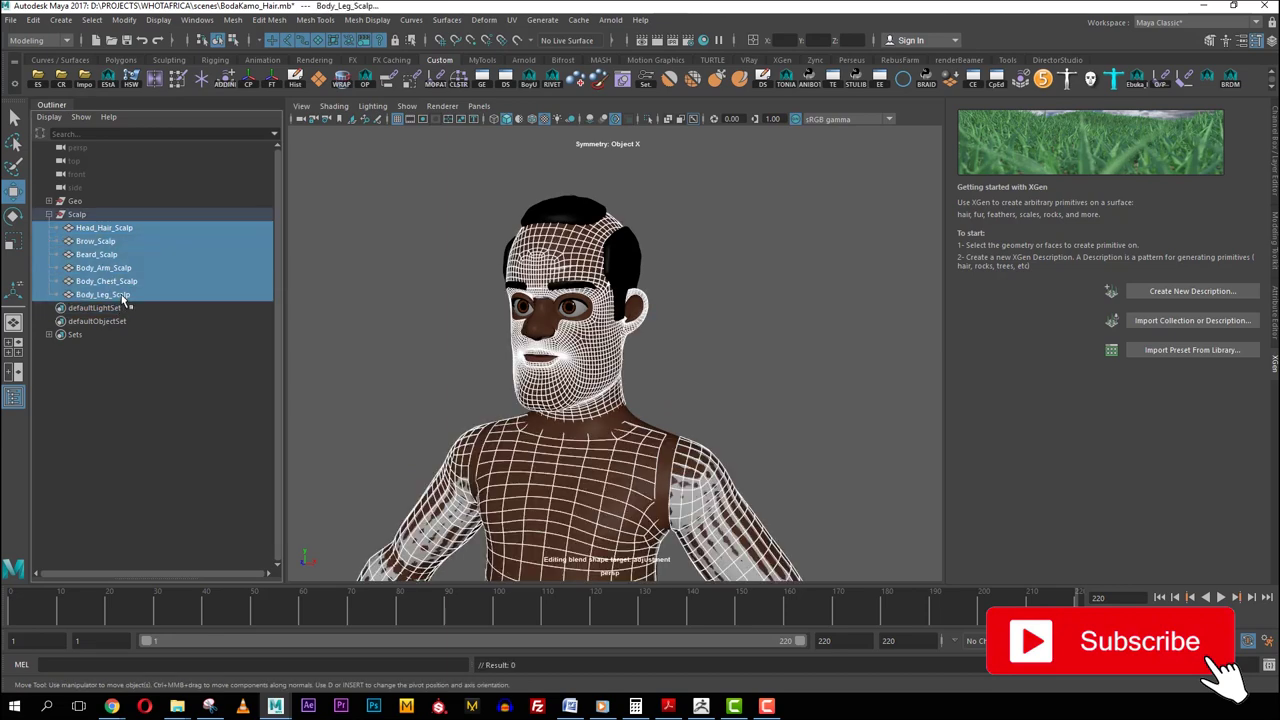
key(ctrl+h)
key(ctrl+s)
alt+right_drag(474, 312, 569, 304)
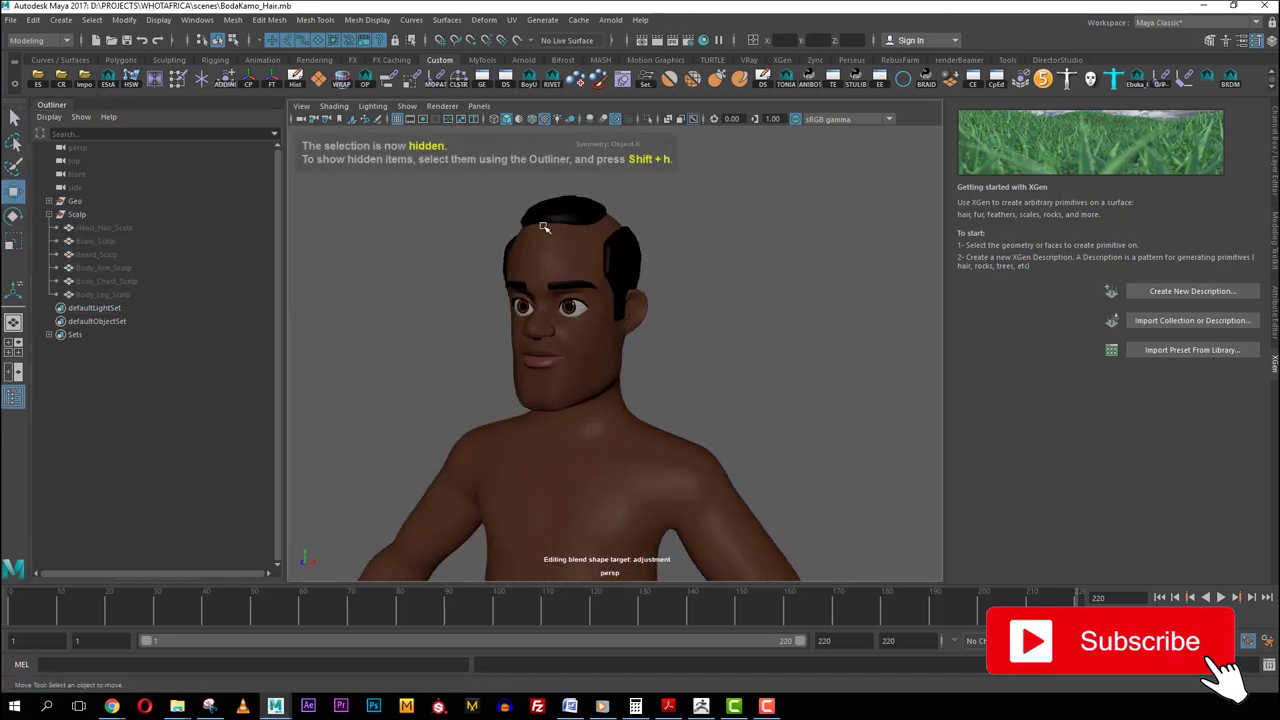
Step: Put the head hair mesh on a new yellow display layer named HairTemp and set the layer to template
click(546, 230)
click(569, 218)
shift+click(577, 288)
click(622, 265)
click(1273, 150)
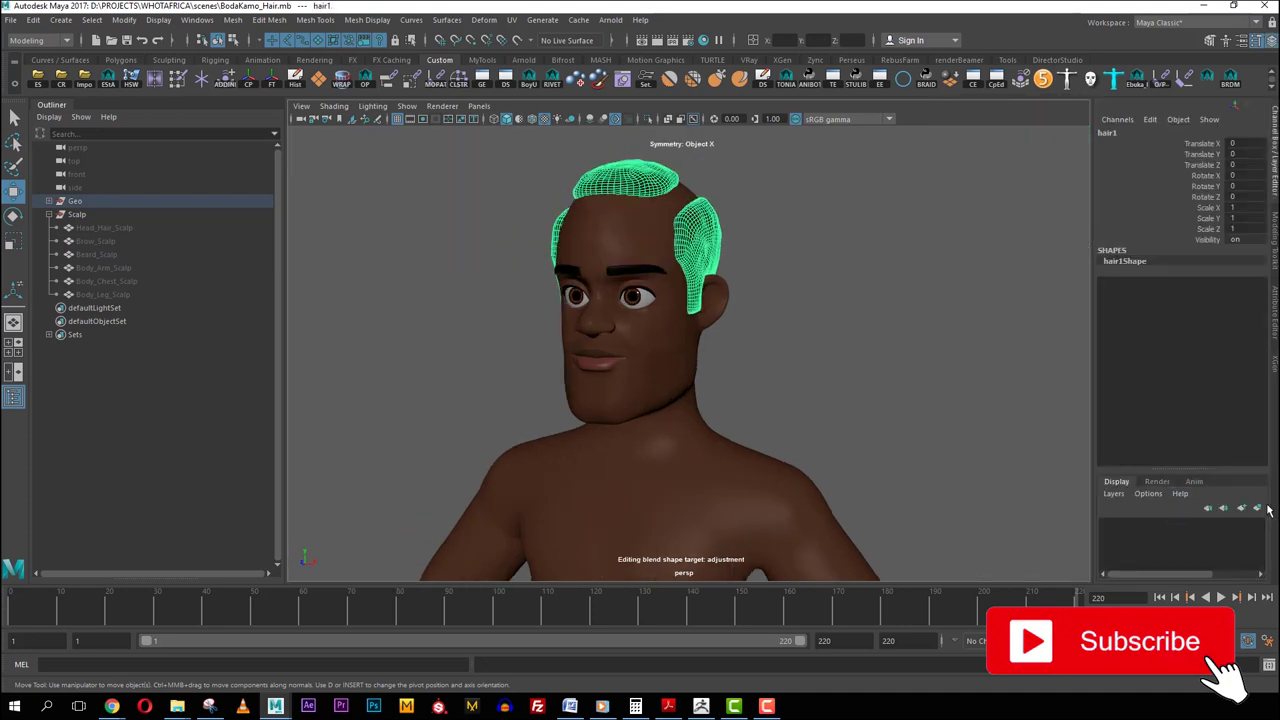
click(1257, 508)
click(1178, 530)
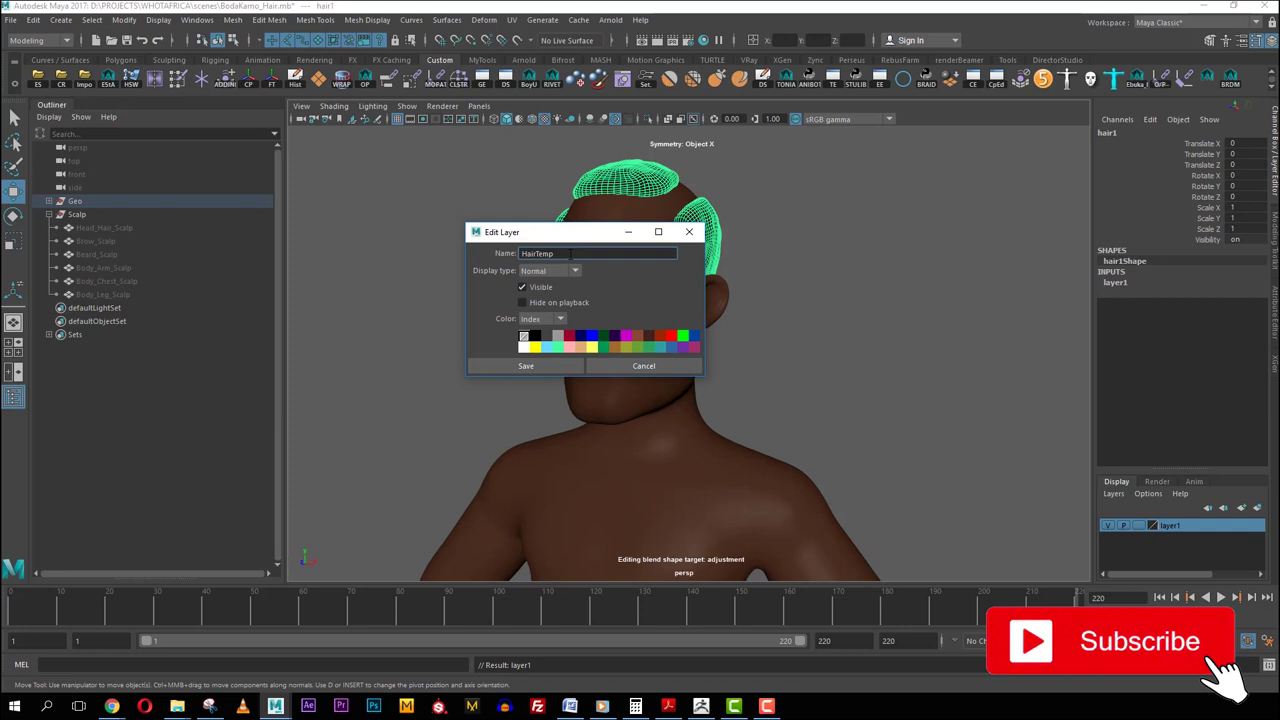
click(535, 347)
click(526, 366)
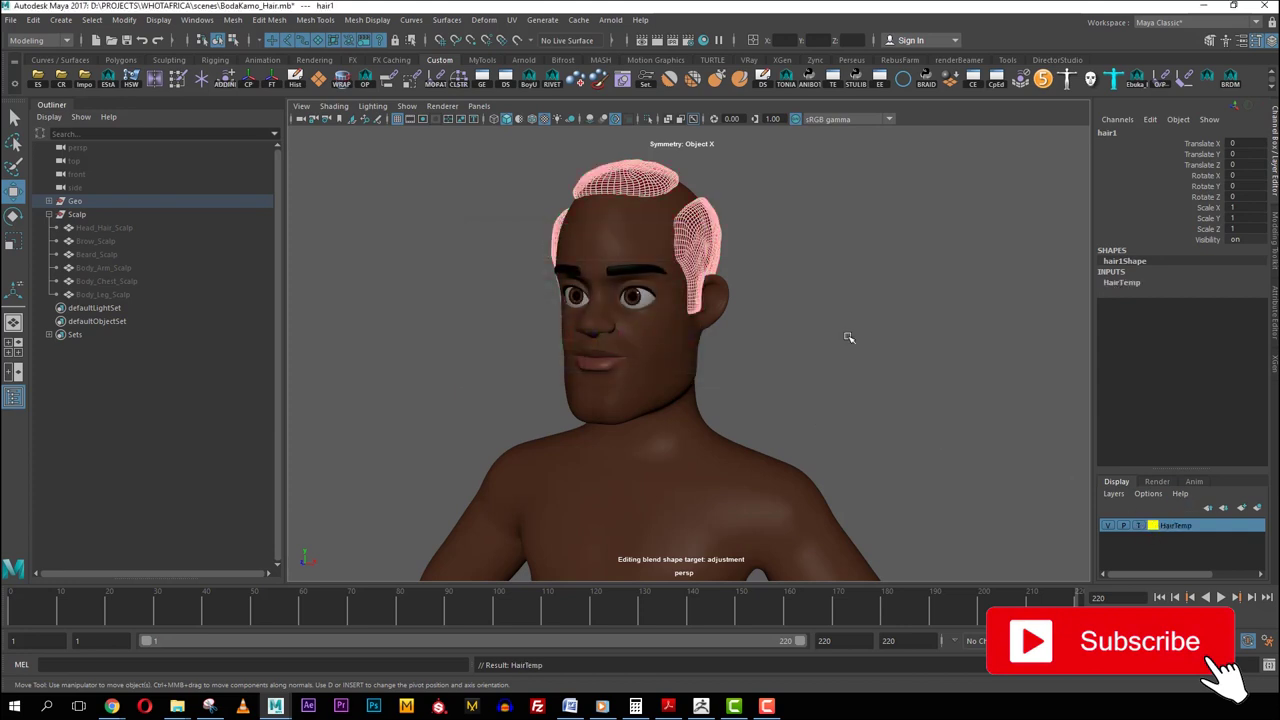
click(820, 274)
alt+drag(820, 274, 626, 264)
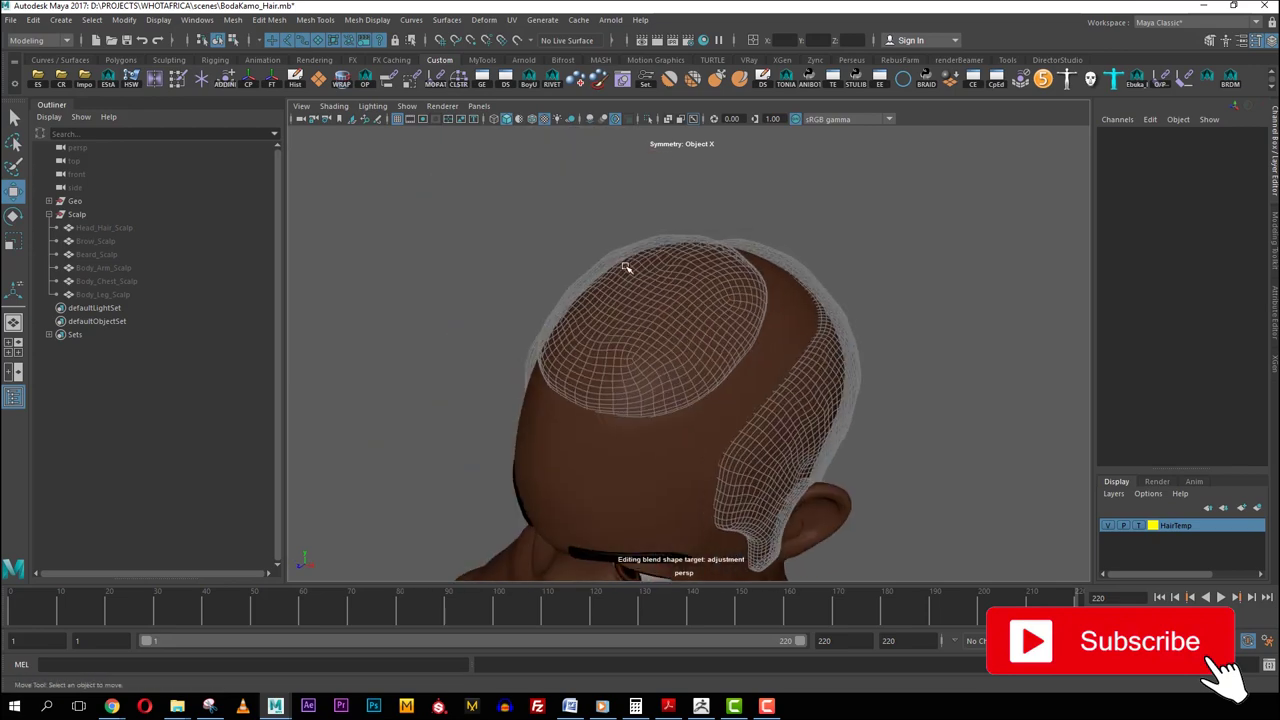
Step: Put the Geo group on a new light blue display layer named body and set the layer to reference
alt+right_drag(660, 327, 631, 291)
alt+drag(631, 291, 572, 228)
click(92, 200)
mouse_move(803, 352)
alt+mouse_down()
mouse_move(825, 378)
mouse_move(802, 356)
alt+mouse_up()
click(1257, 508)
double_click(1186, 526)
text(body)
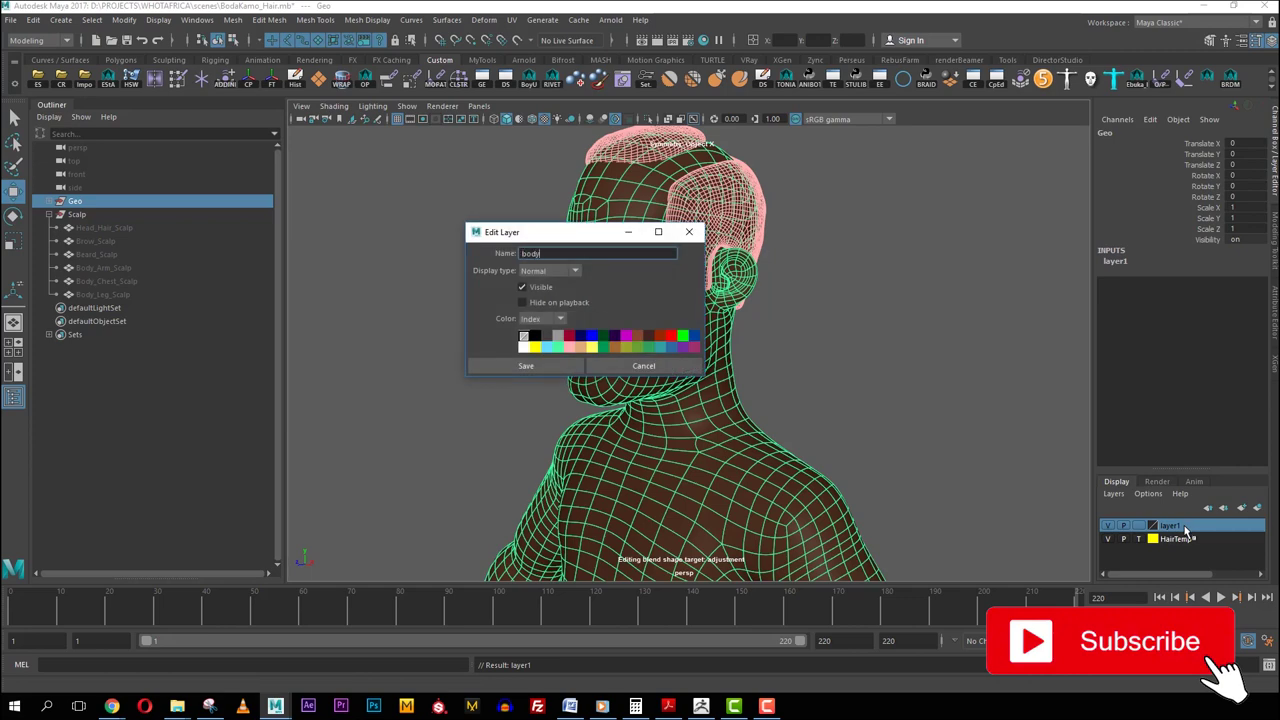
click(543, 348)
click(526, 366)
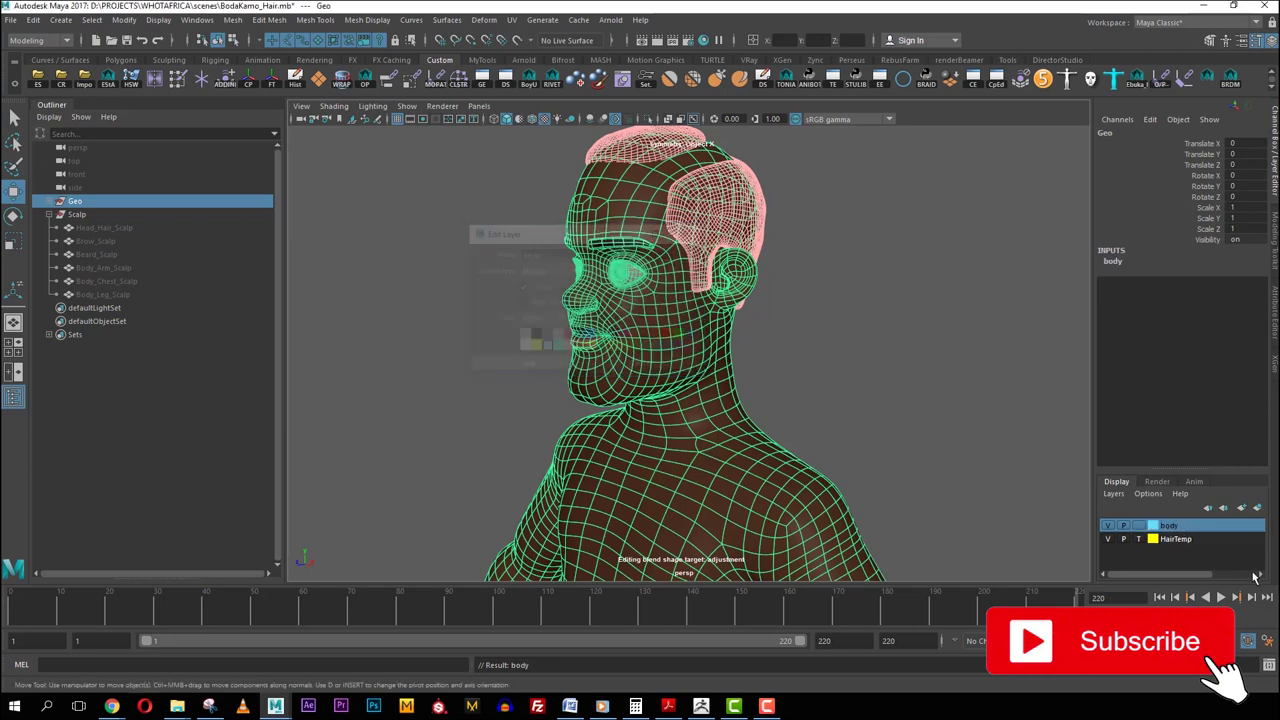
click(1137, 526)
click(1137, 526)
click(905, 347)
Step: Examine the character's head and its wireframe hair template from the front and the side
alt+drag(602, 388, 668, 400)
alt+middle_drag(668, 400, 660, 530)
scroll(660, 530, up, 3)
scroll(679, 377, down, 3)
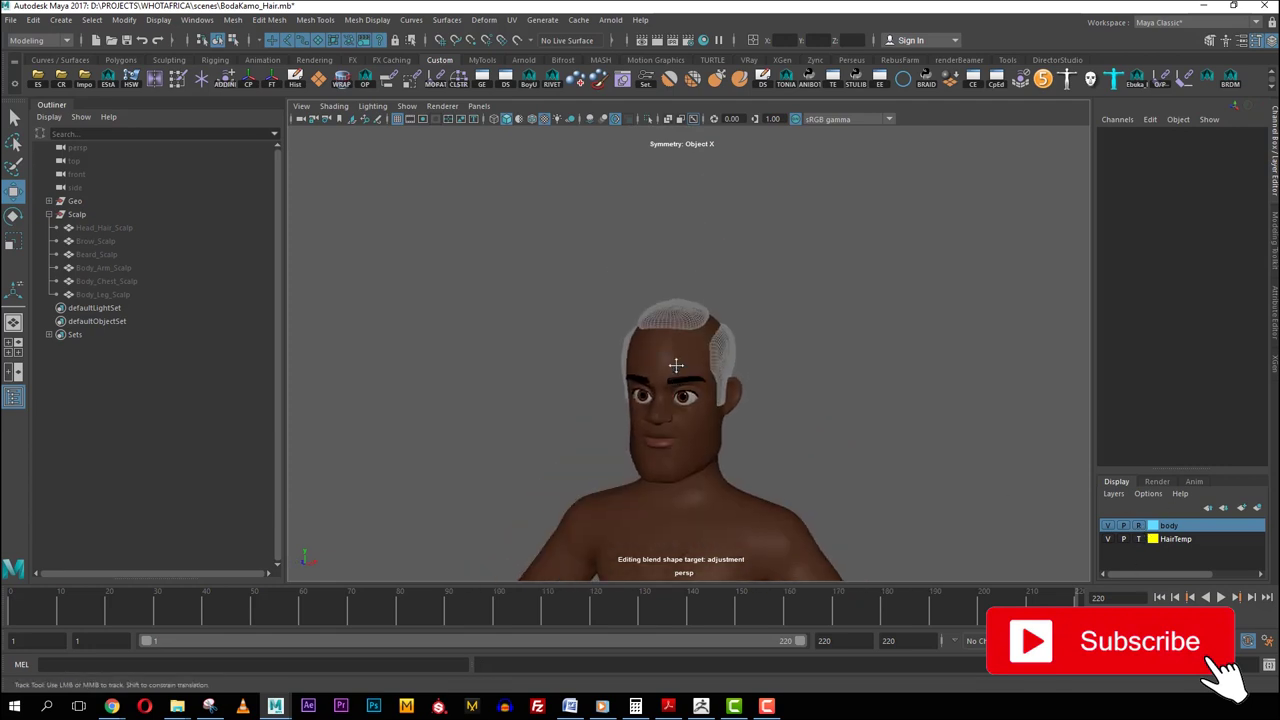
alt+middle_drag(677, 377, 677, 339)
scroll(677, 339, up, 5)
scroll(608, 271, down, 2)
scroll(608, 271, down, 3)
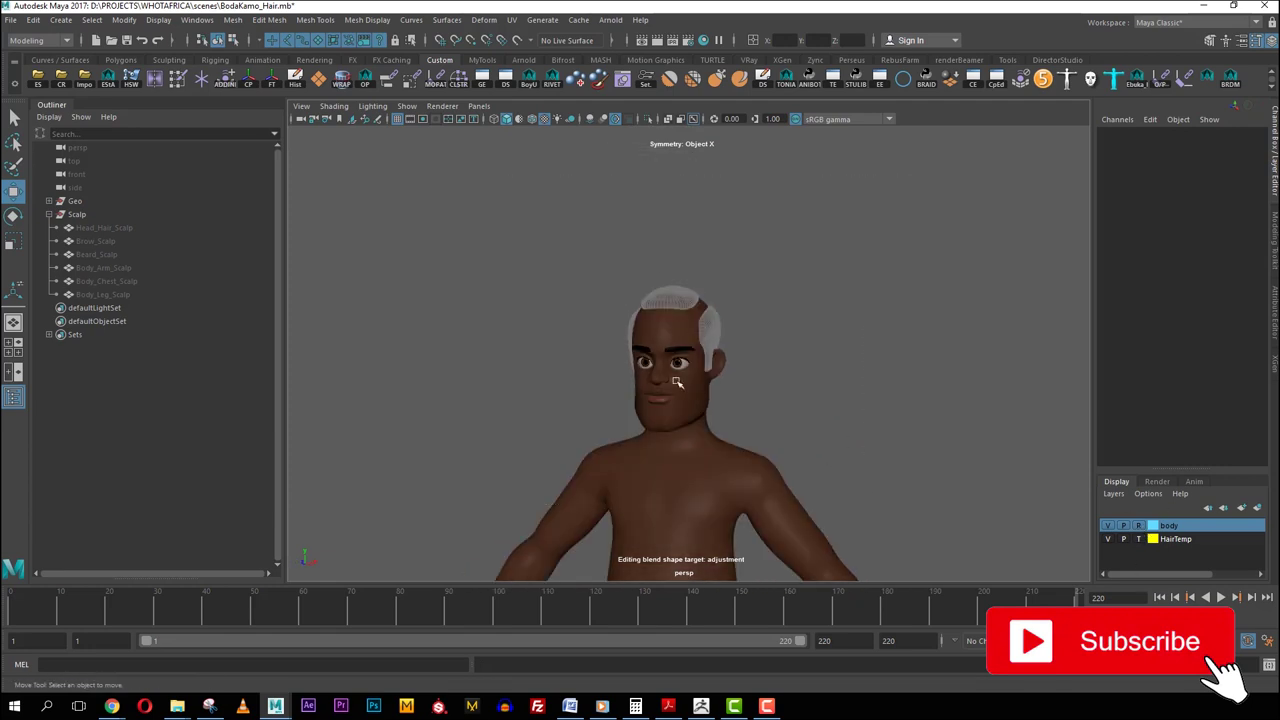
scroll(557, 249, up, 3)
scroll(762, 292, down, 2)
alt+drag(737, 306, 700, 330)
Step: Unhide the Head_Hair_Scalp mesh, keeping it selected, and save the scene
click(114, 228)
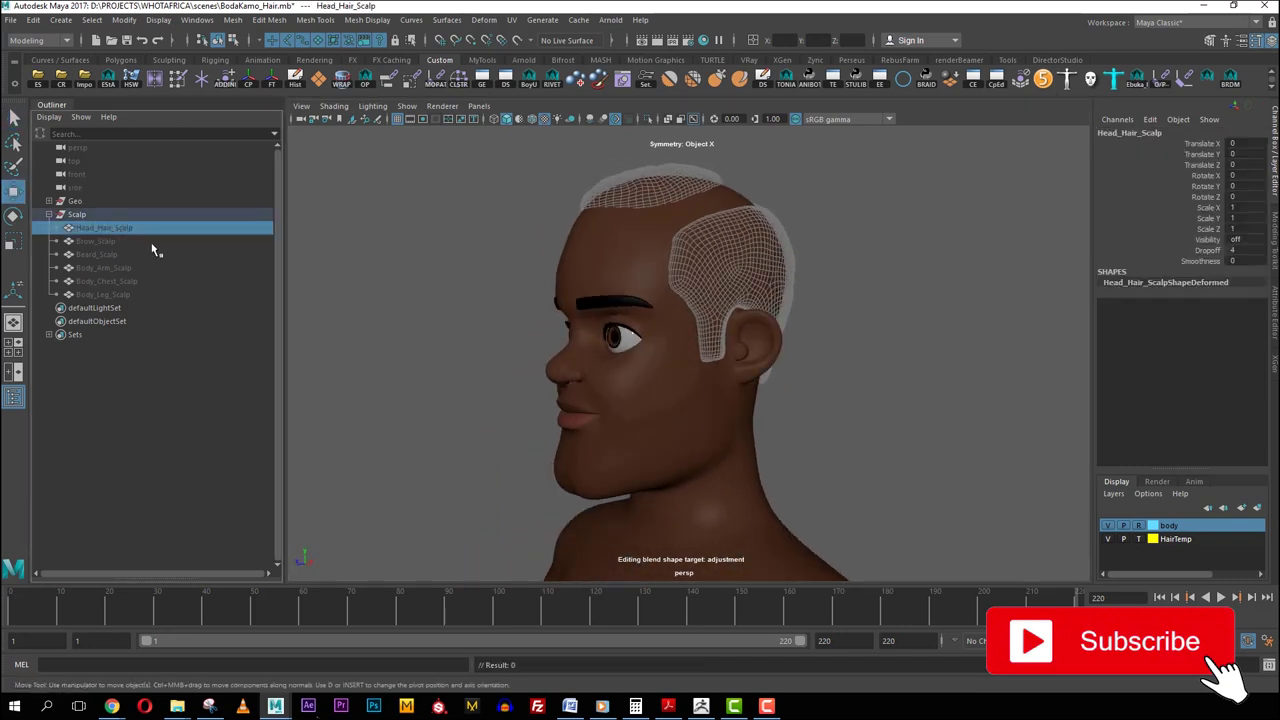
alt+drag(580, 284, 778, 325)
key(ctrl+s)
Step: Start a new XGen description on Head_Hair_Scalp and name it BodaKamo_HeadHair_Descr
click(1275, 364)
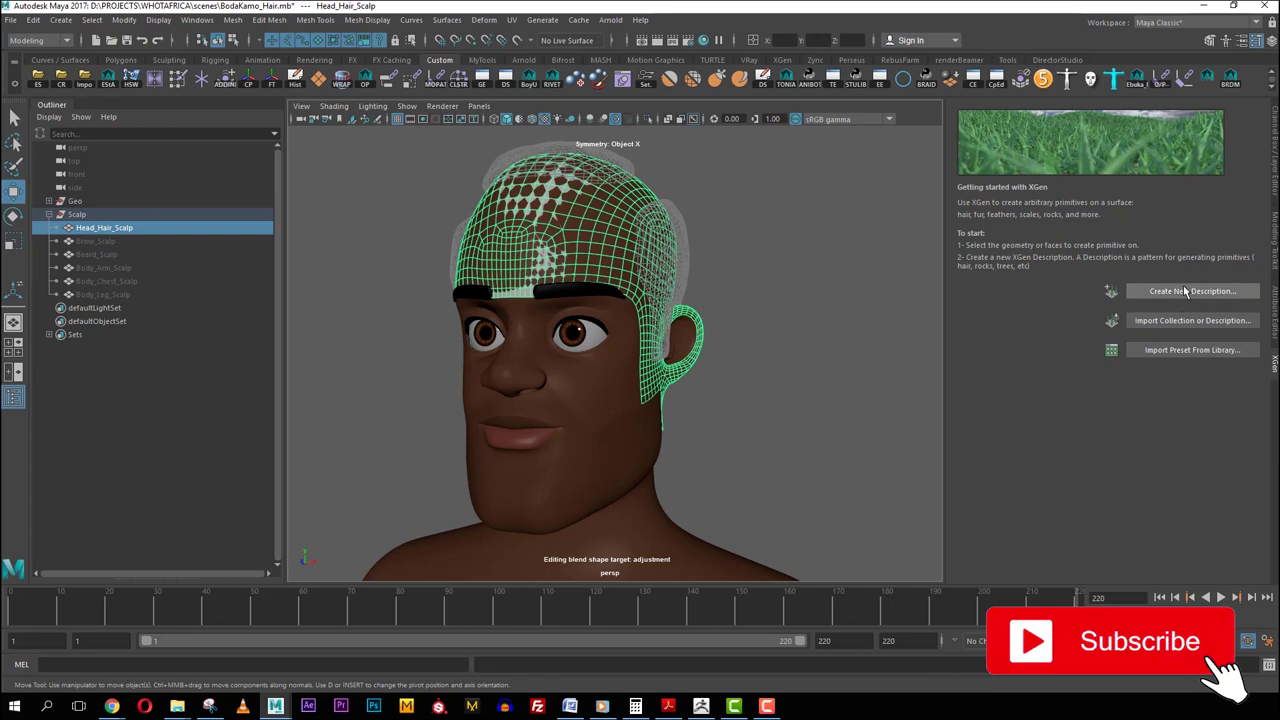
click(1200, 291)
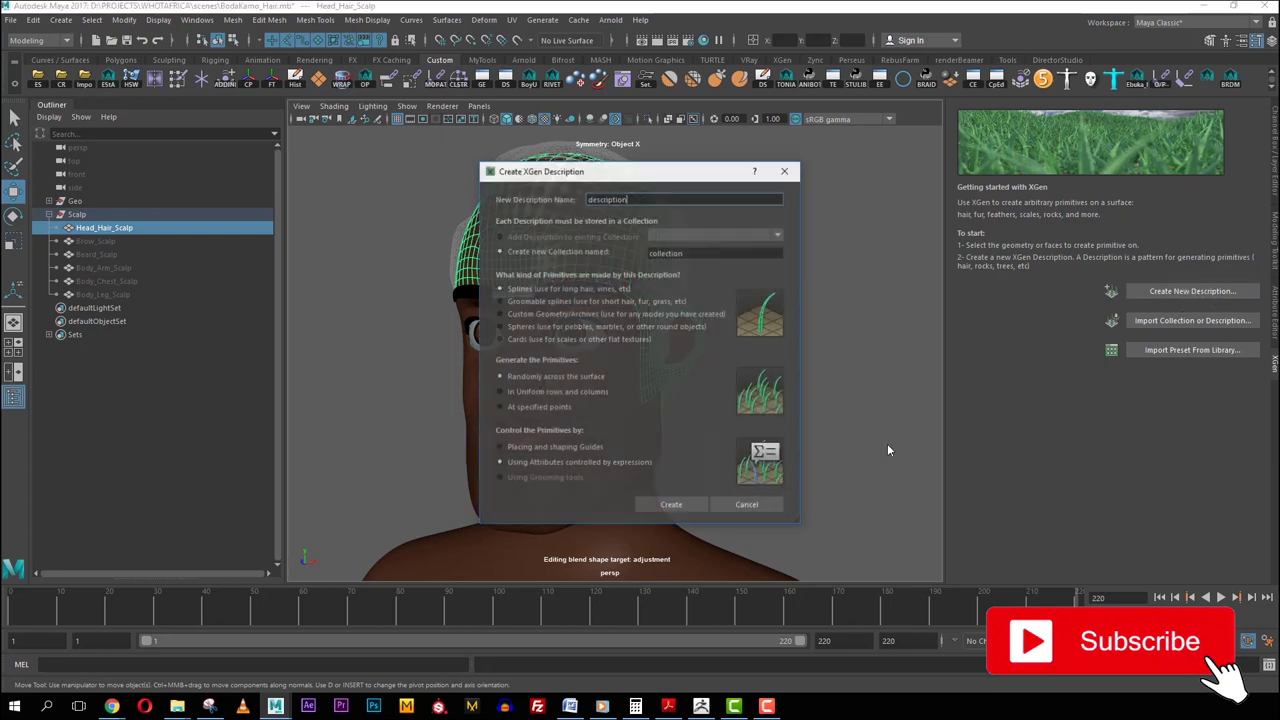
drag(620, 166, 921, 162)
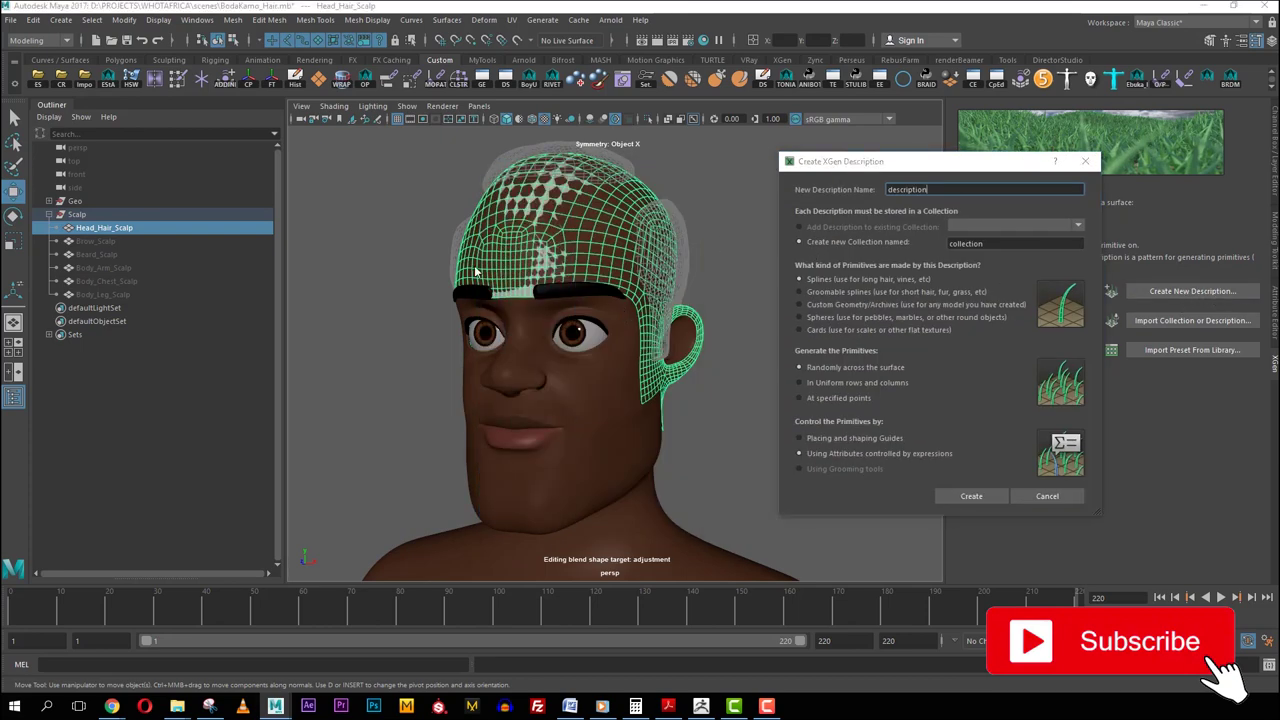
double_click(920, 189)
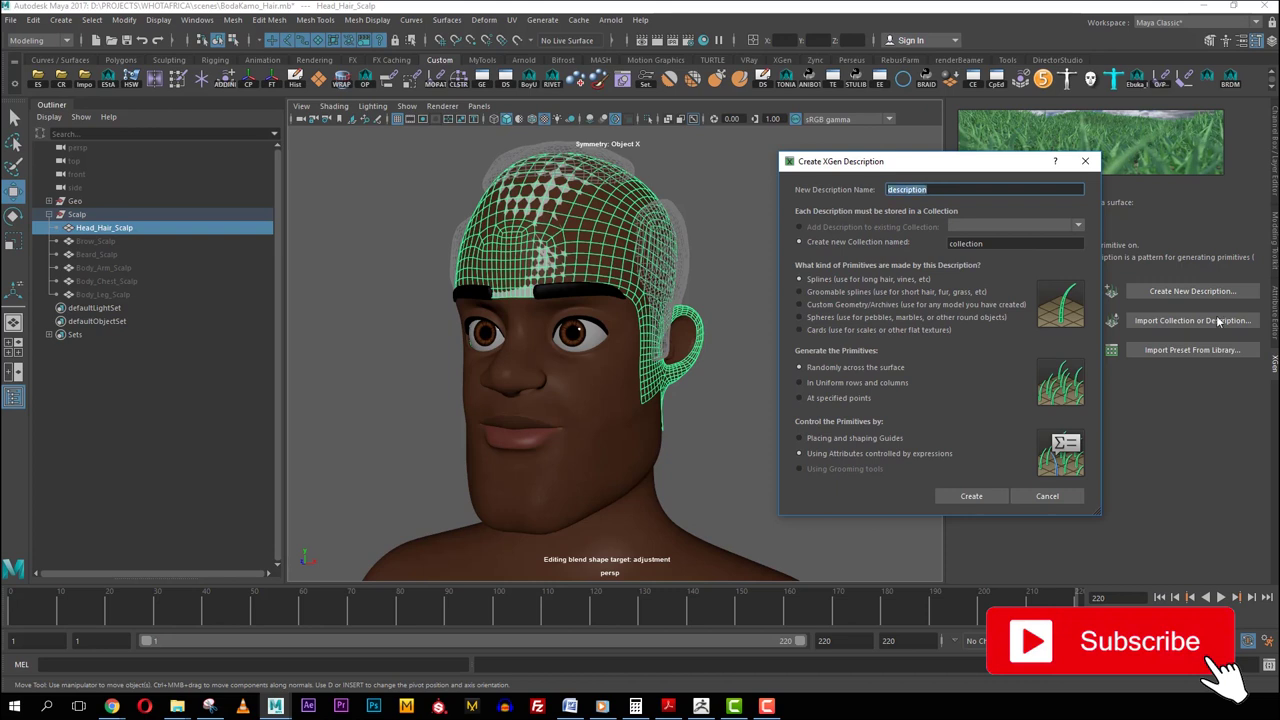
text(BodaKamo_HeadHaior)
key(BackSpace)
key(BackSpace)
text(r_Descr)
Step: Name the description's new collection BodaKamo_Hair_col, reusing the start of the description name
drag(986, 190, 876, 201)
key(ctrl+c)
click(1012, 243)
double_click(966, 243)
click(949, 243)
key(ctrl+v)
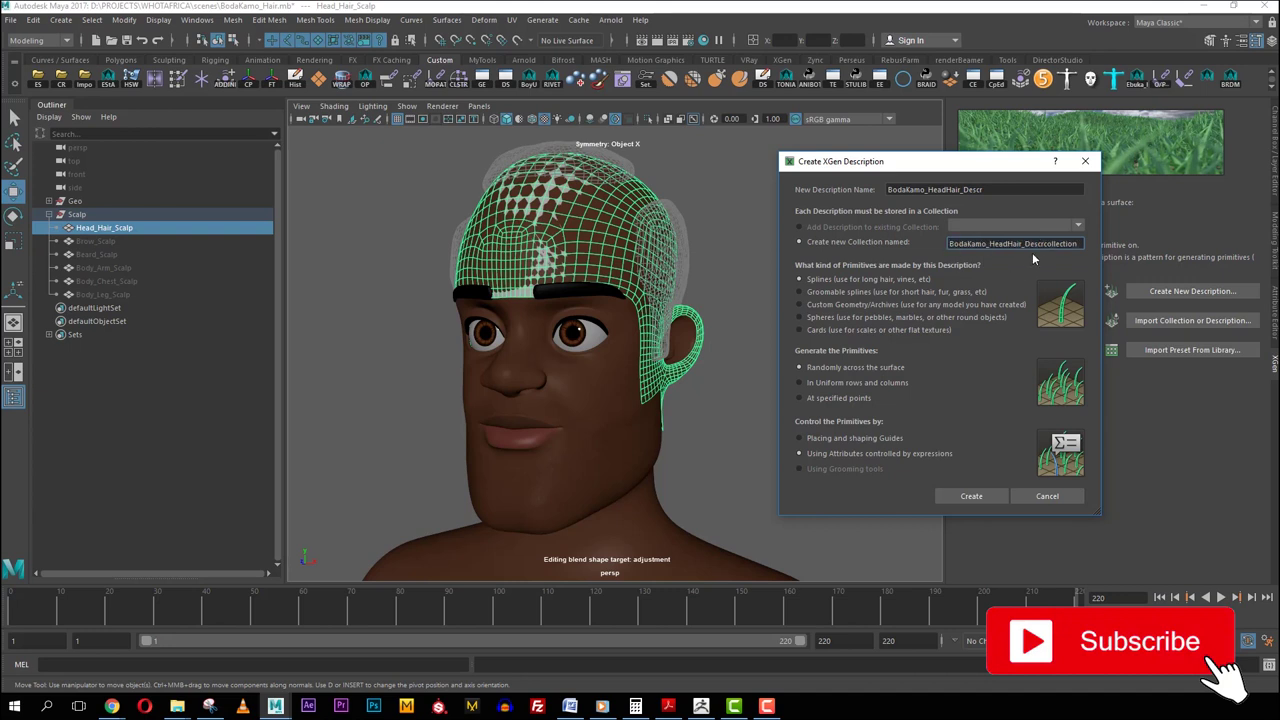
key(BackSpace)
key(BackSpace)
key(BackSpace)
key(BackSpace)
key(BackSpace)
click(1069, 244)
key(BackSpace)
key(BackSpace)
key(BackSpace)
key(BackSpace)
key(BackSpace)
key(BackSpace)
key(BackSpace)
click(1019, 244)
key(BackSpace)
key(BackSpace)
key(BackSpace)
key(BackSpace)
key(BackSpace)
key(BackSpace)
key(BackSpace)
text(air)
Step: Finalize the description name as BodaKamo_HeadHair_Descr and control the primitives by placing and shaping guides
click(981, 190)
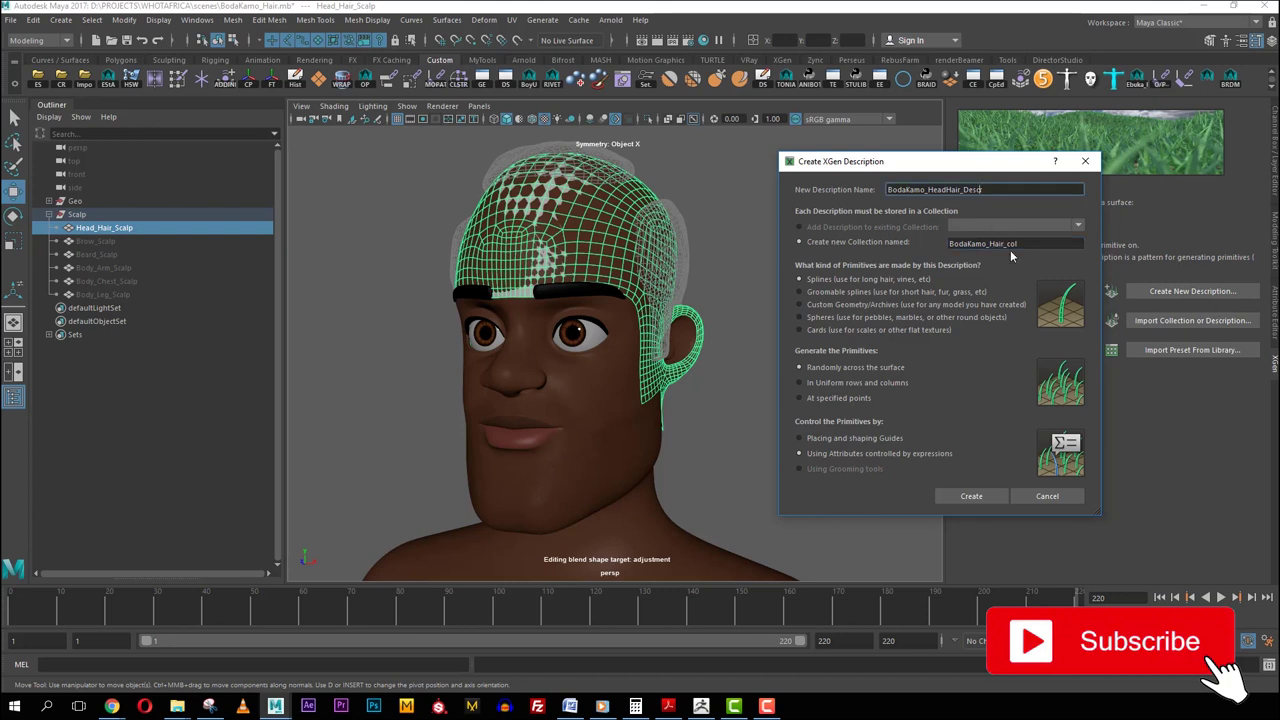
click(1027, 246)
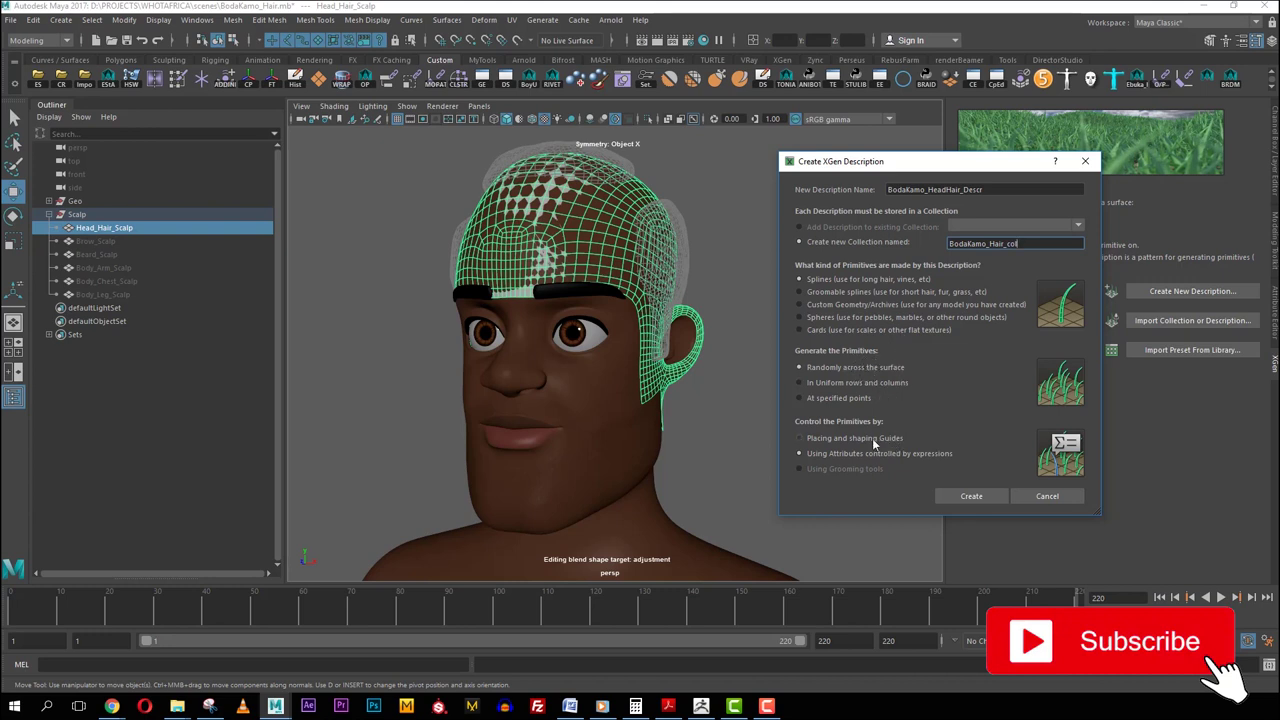
click(836, 438)
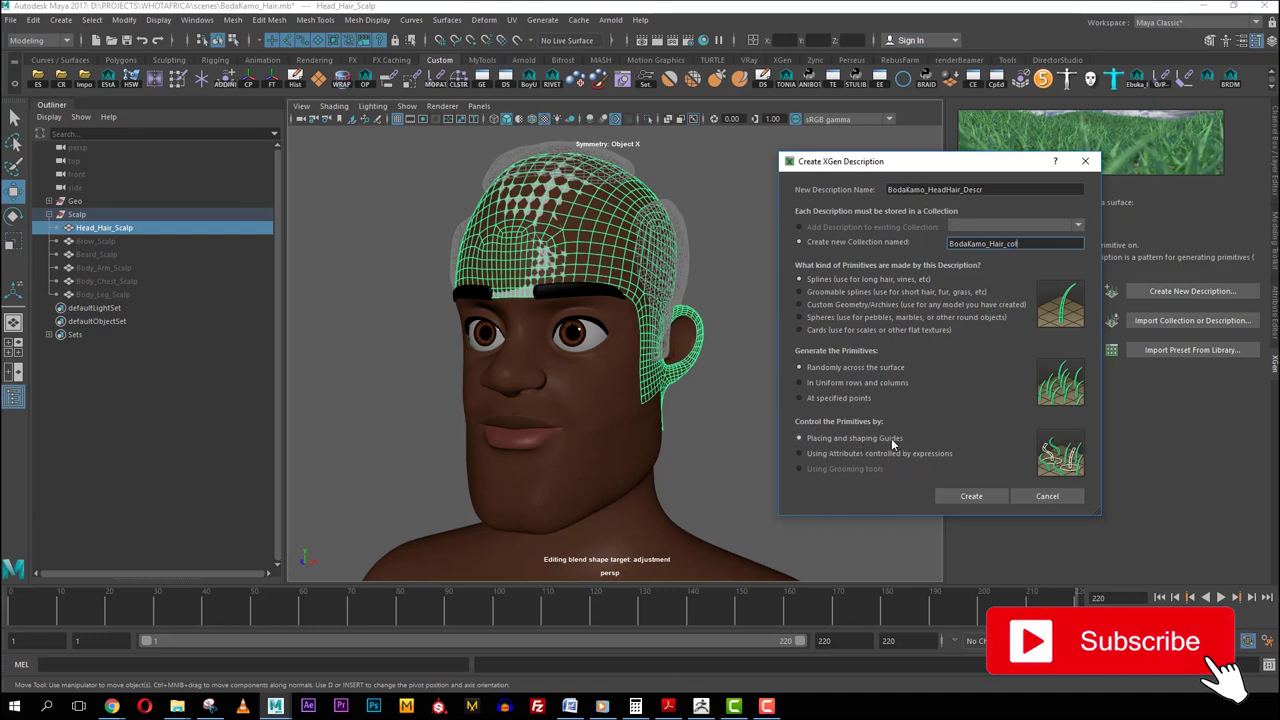
Step: Keep placing and shaping guides as the control method and create the XGen description
click(835, 454)
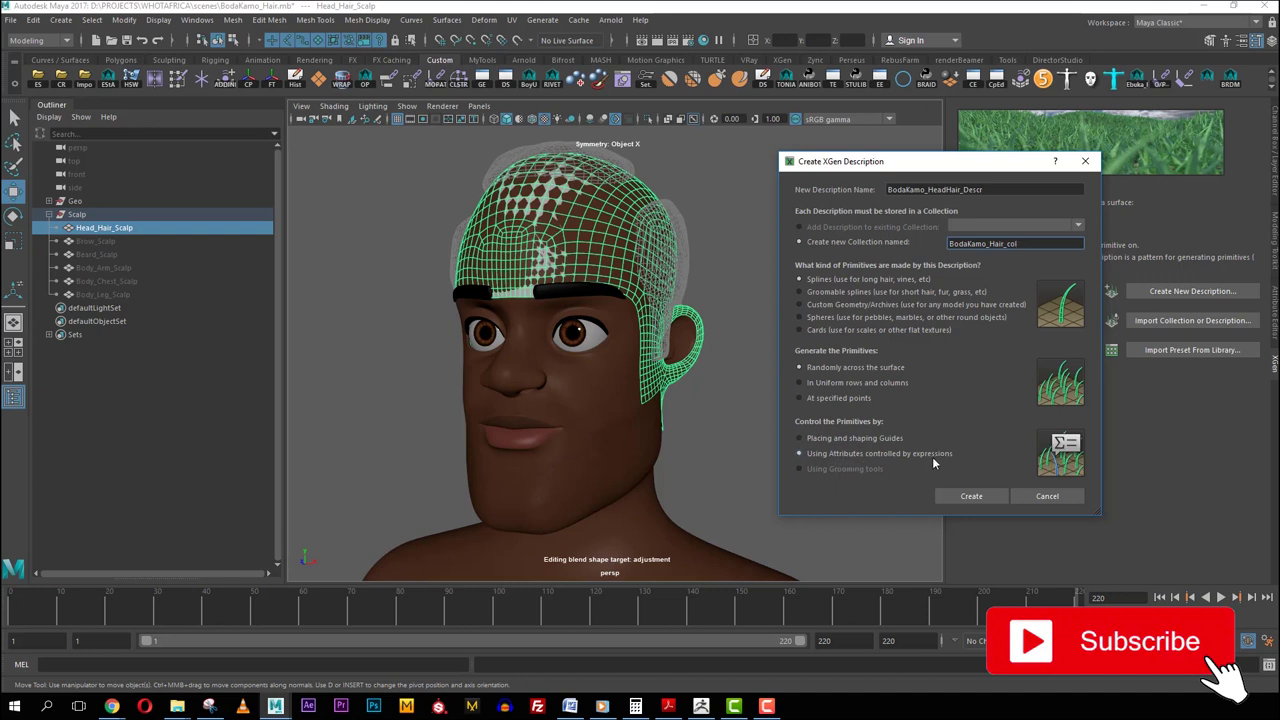
click(843, 439)
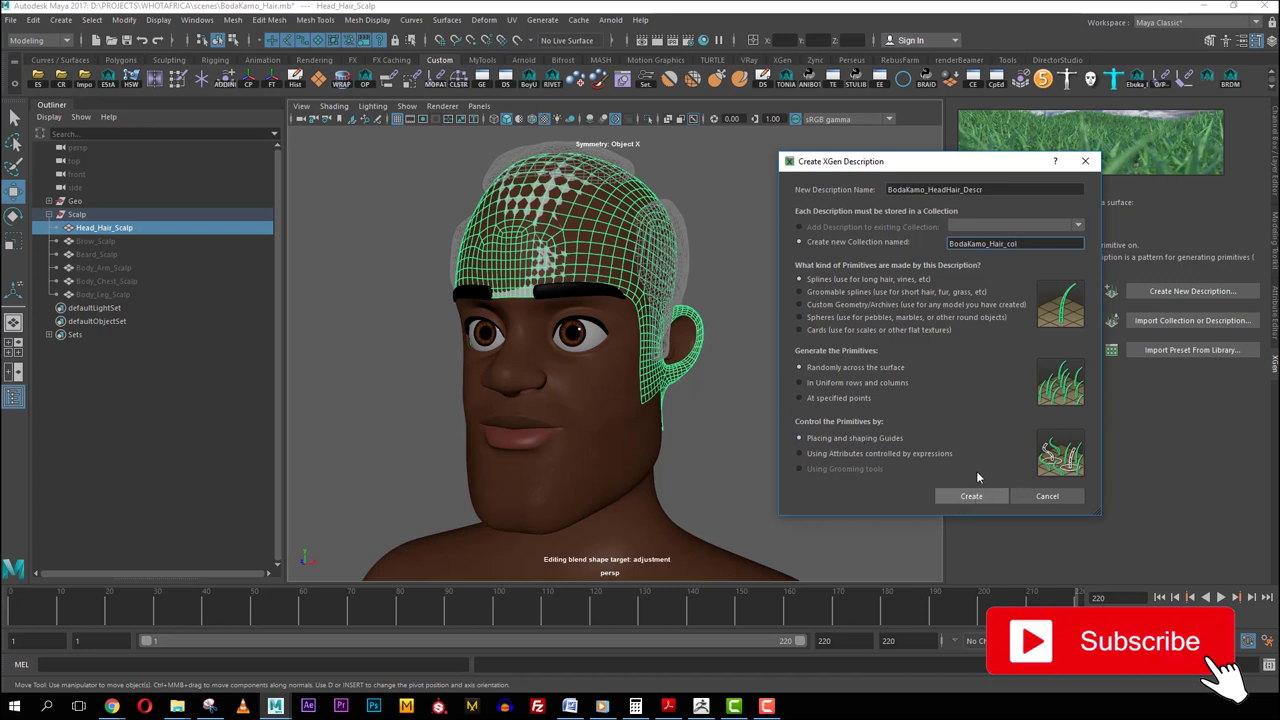
key(Return)
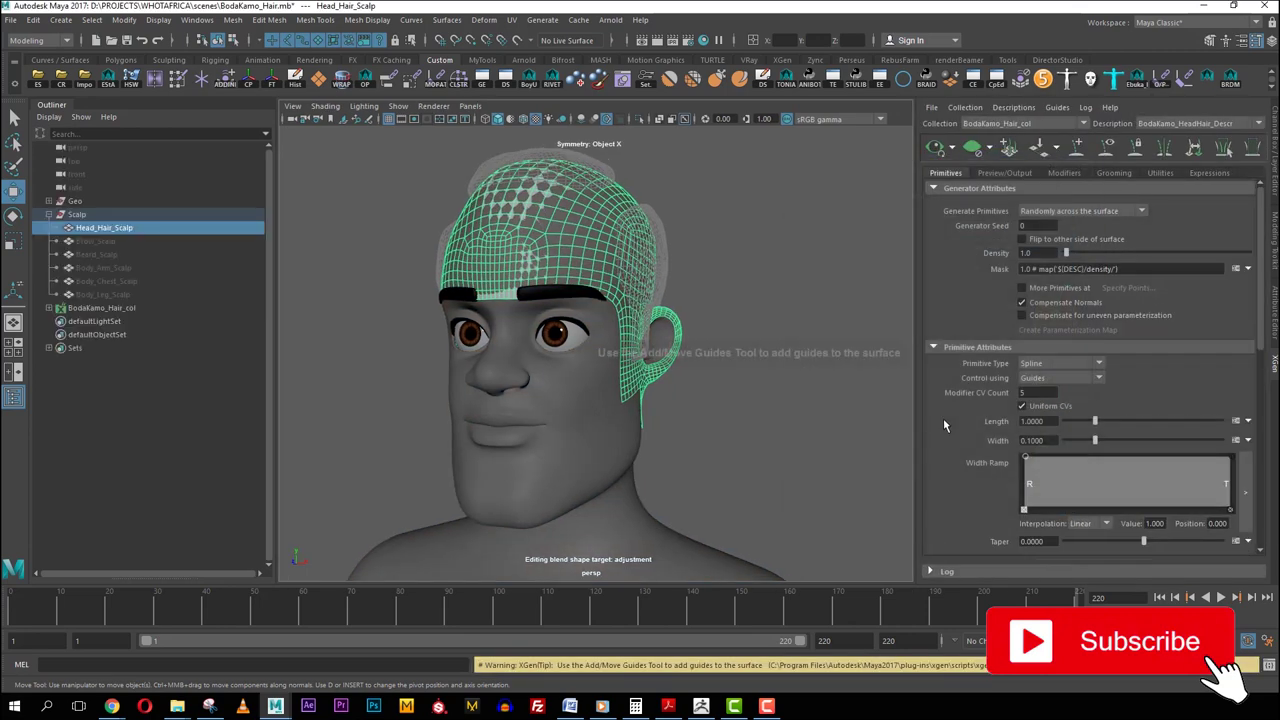
Step: Examine how the scalp mesh overlaps the head surface around the forehead and temple
mouse_move(658, 291)
alt+mouse_down()
mouse_move(572, 318)
mouse_move(655, 316)
alt+mouse_up()
alt+right_drag(655, 316, 749, 266)
click(786, 204)
scroll(598, 280, up, 4)
click(580, 262)
scroll(588, 278, down, 7)
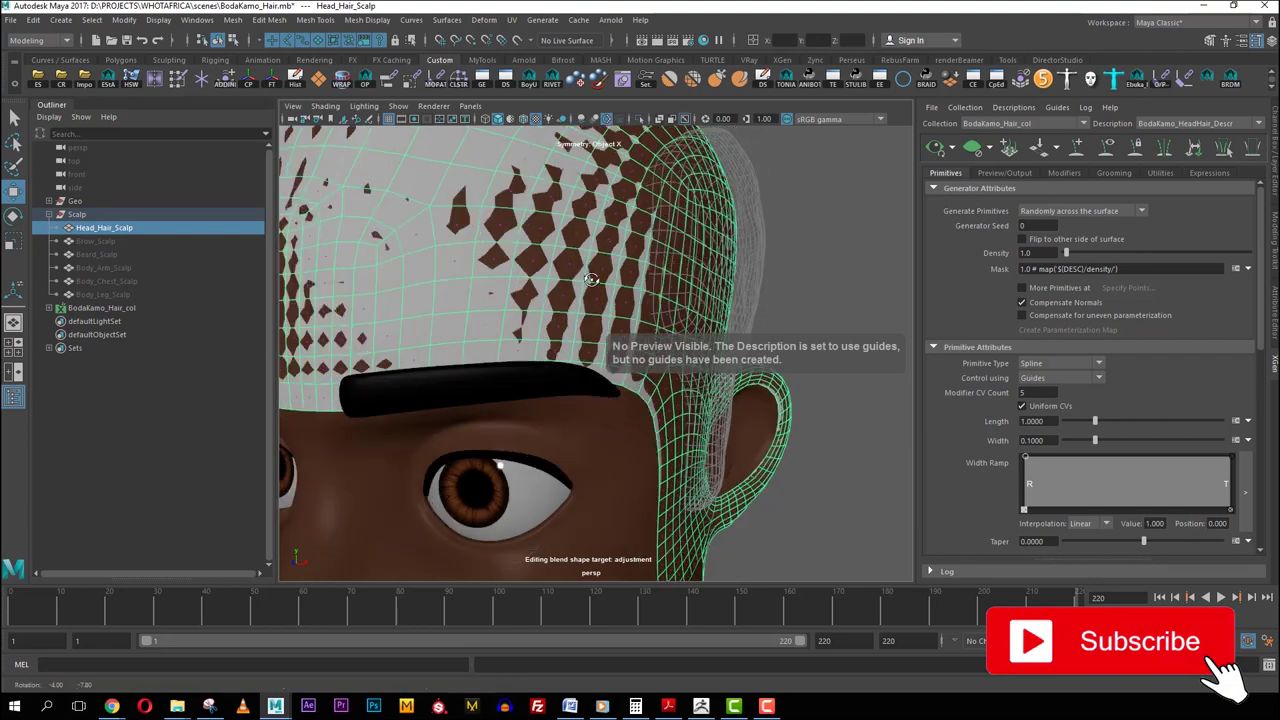
key(ctrl+1)
scroll(609, 292, up, 5)
key(ctrl+1)
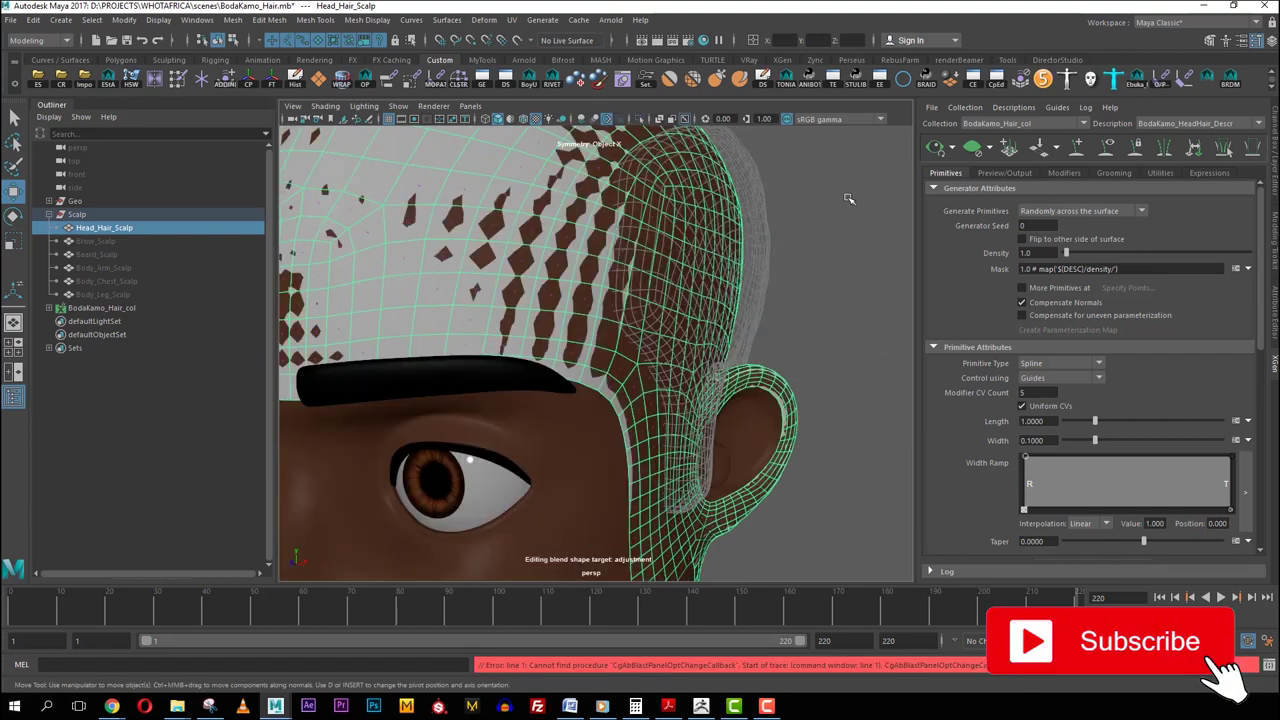
click(605, 265)
scroll(557, 302, up, 5)
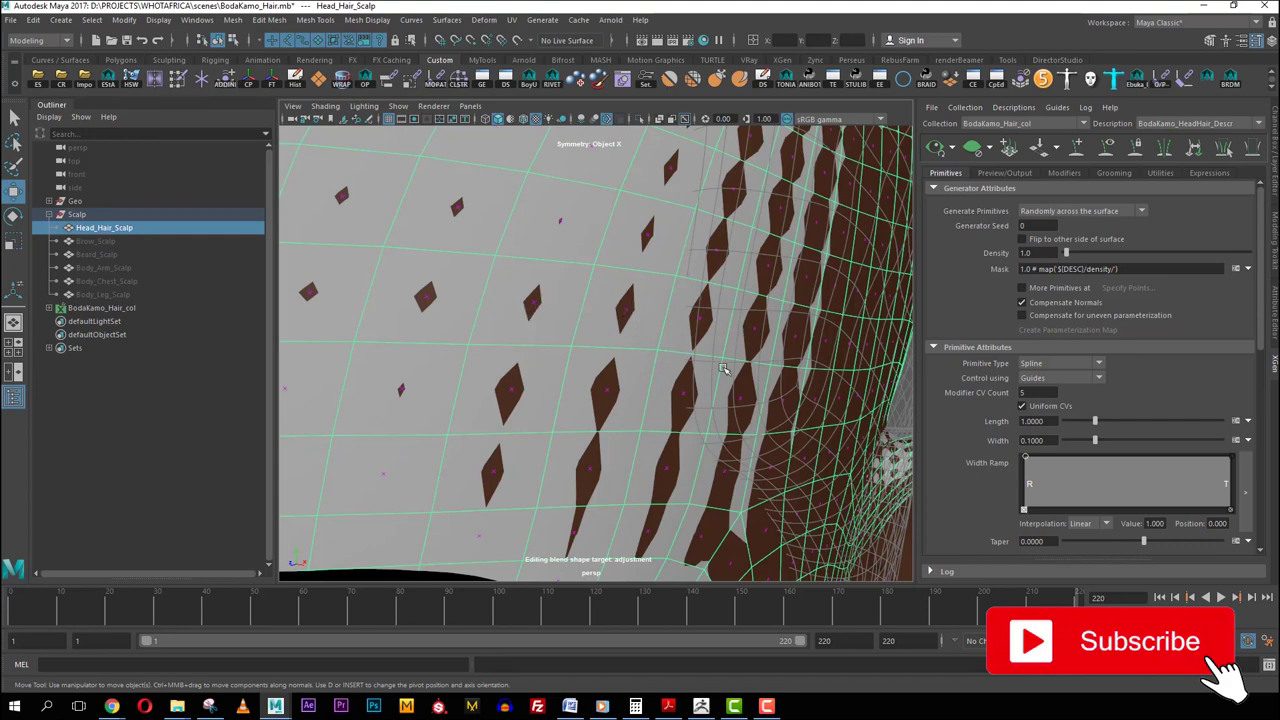
alt+drag(495, 399, 538, 330)
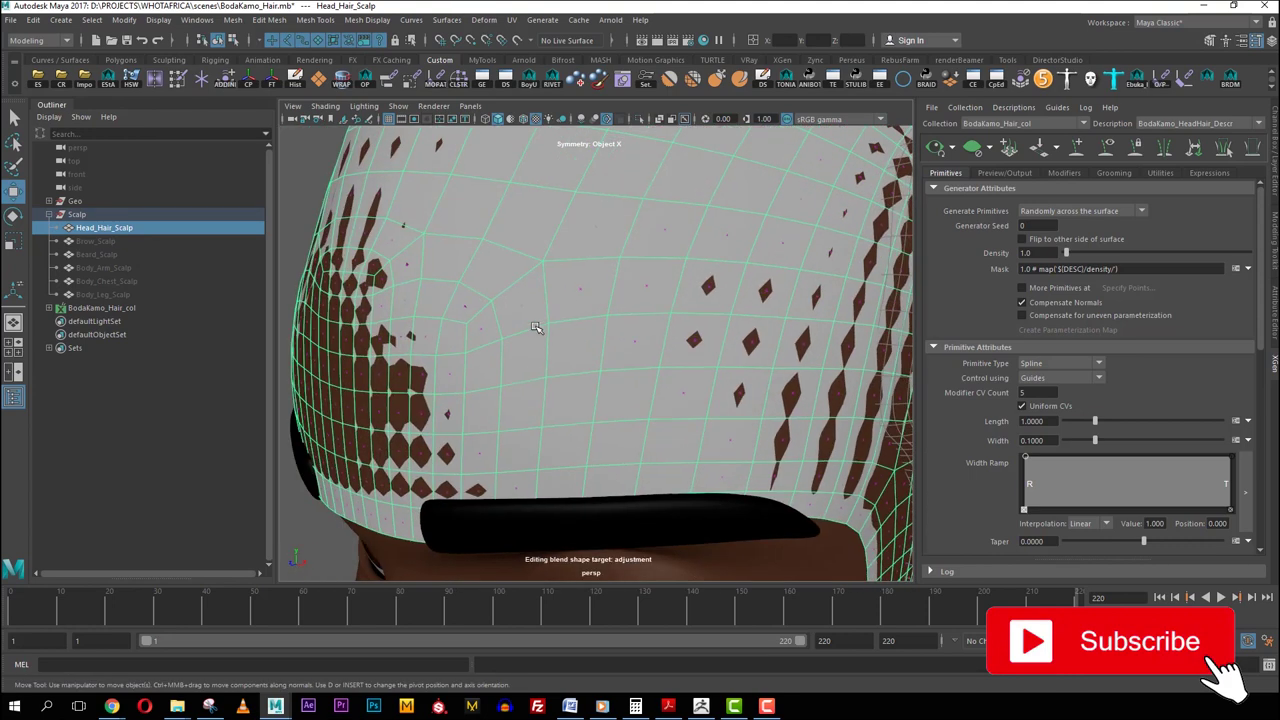
scroll(408, 362, down, 4)
alt+drag(715, 205, 564, 298)
mouse_move(575, 341)
alt+mouse_down()
mouse_move(569, 301)
mouse_move(580, 330)
alt+mouse_up()
scroll(564, 305, up, 4)
scroll(615, 341, down, 8)
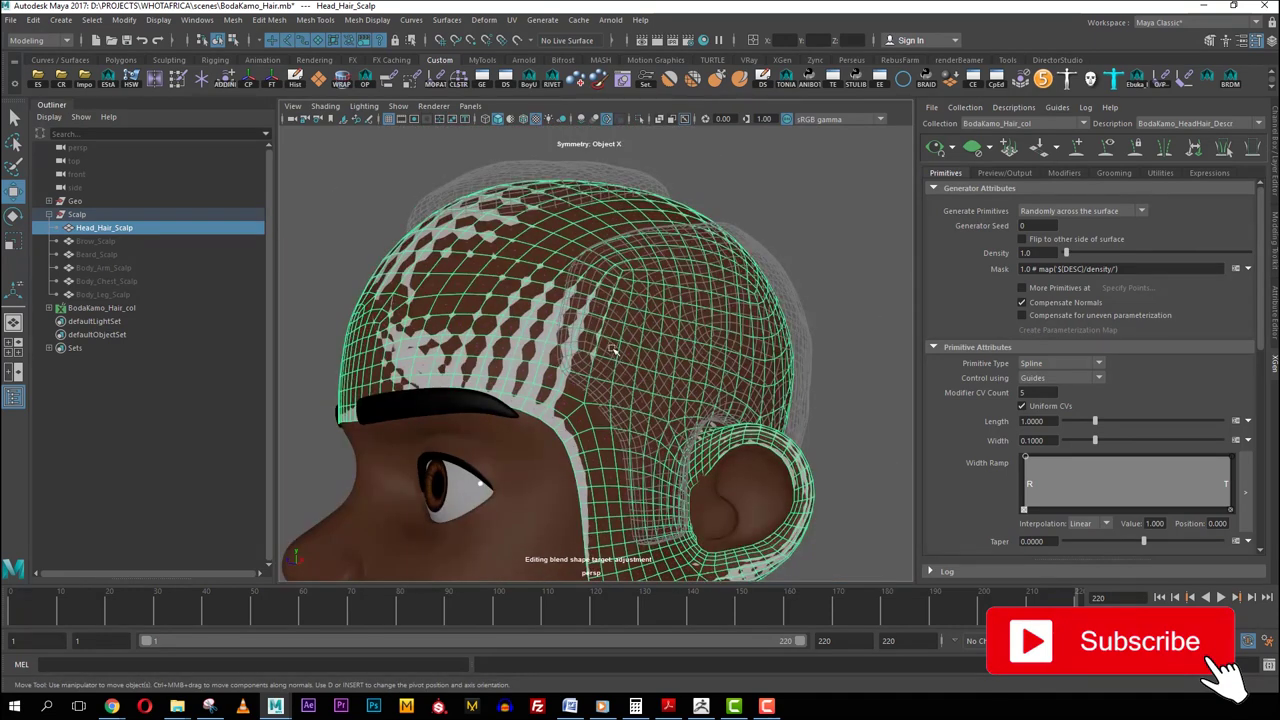
Step: Examine the scalp mesh and the surrounding hair-volume wireframe from the side and three-quarter views
scroll(613, 348, down, 2)
click(751, 263)
alt+drag(751, 263, 577, 276)
click(633, 278)
alt+drag(716, 289, 855, 251)
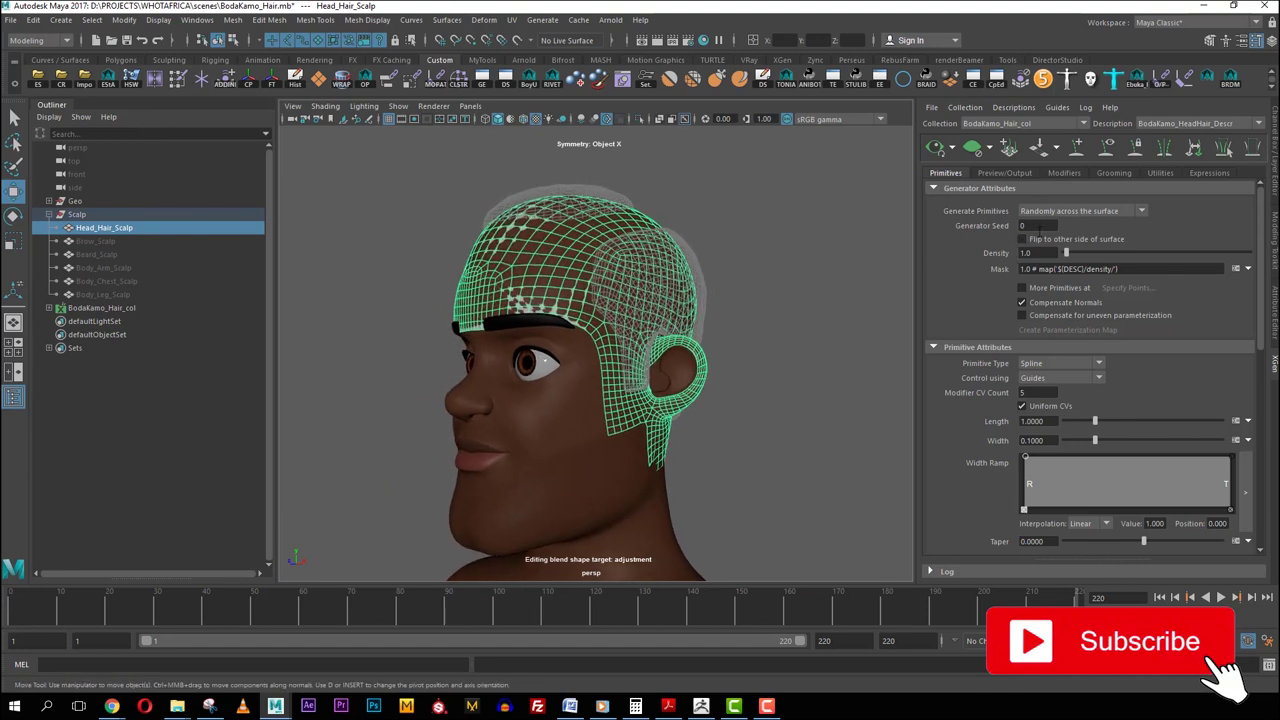
alt+drag(652, 260, 580, 232)
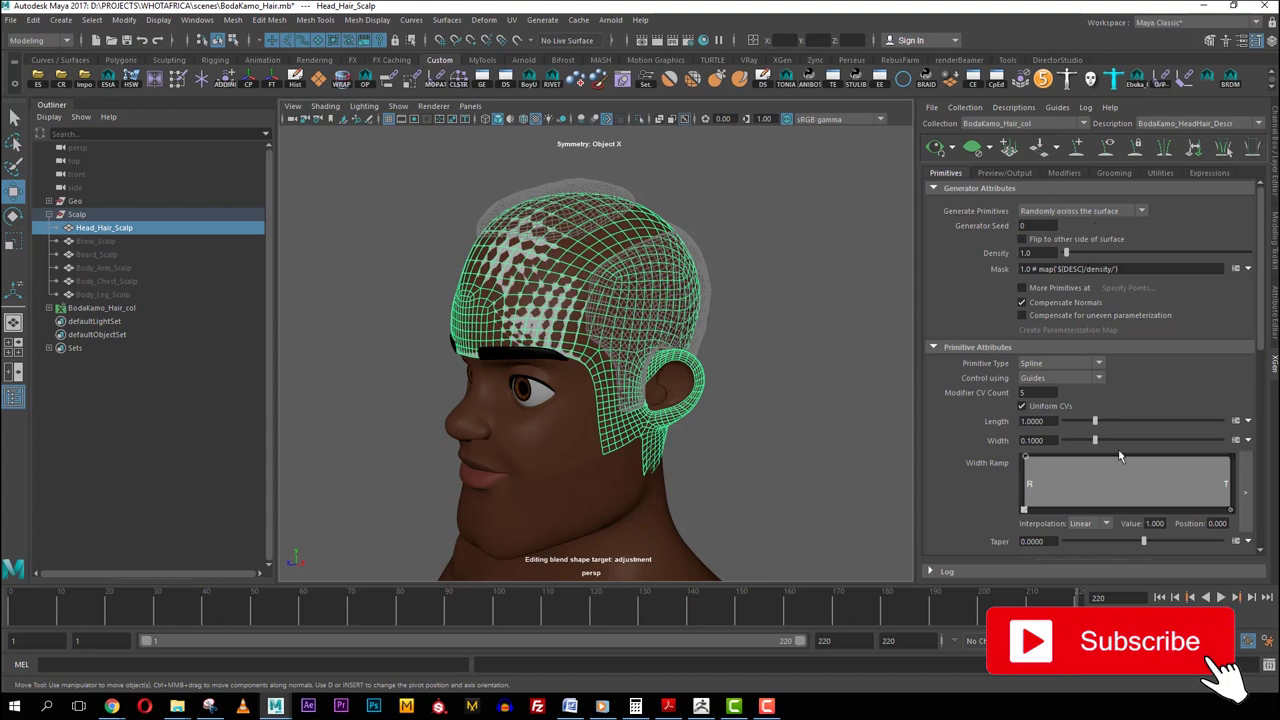
alt+drag(803, 325, 784, 312)
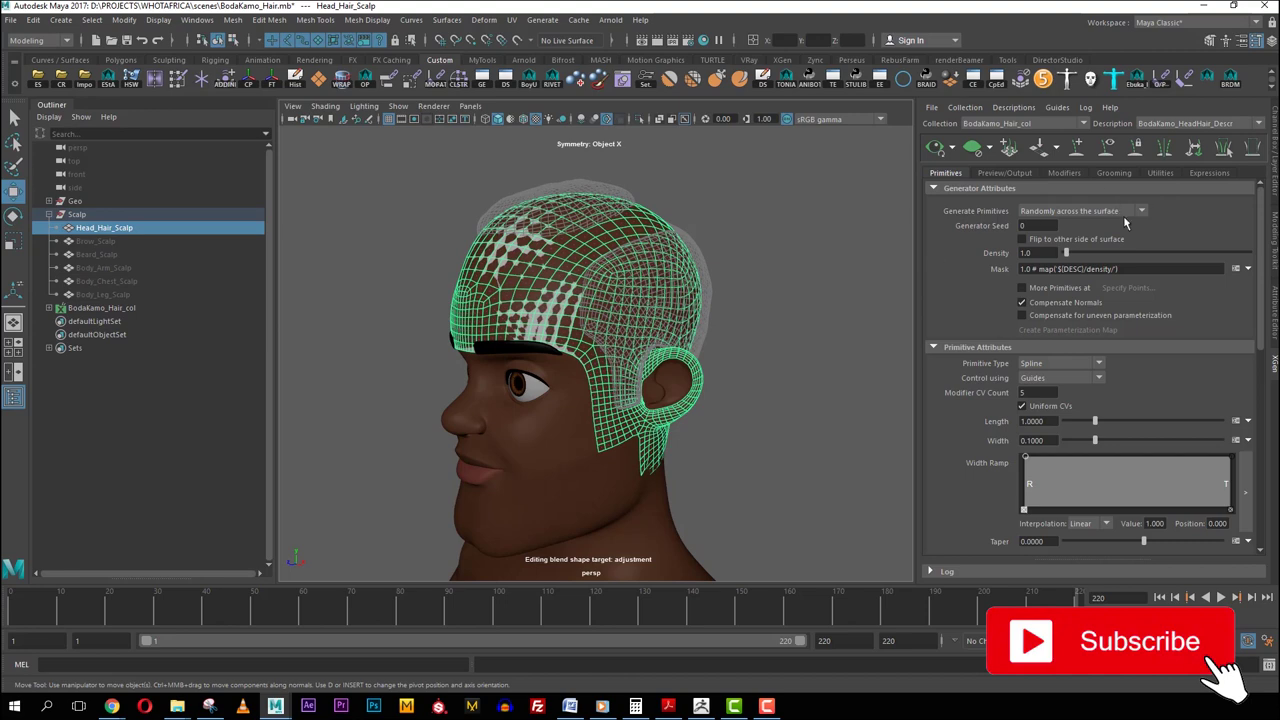
alt+middle_drag(693, 191, 690, 230)
scroll(700, 260, up, 5)
scroll(711, 257, down, 3)
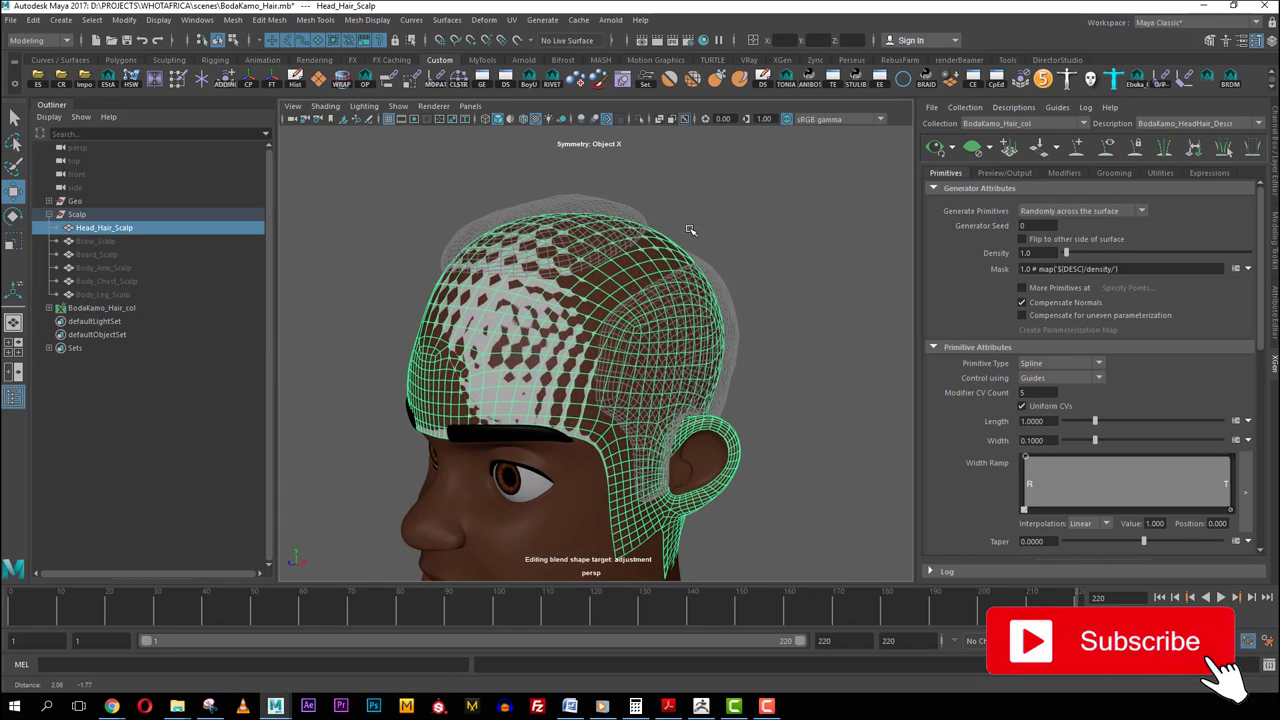
alt+drag(700, 256, 650, 269)
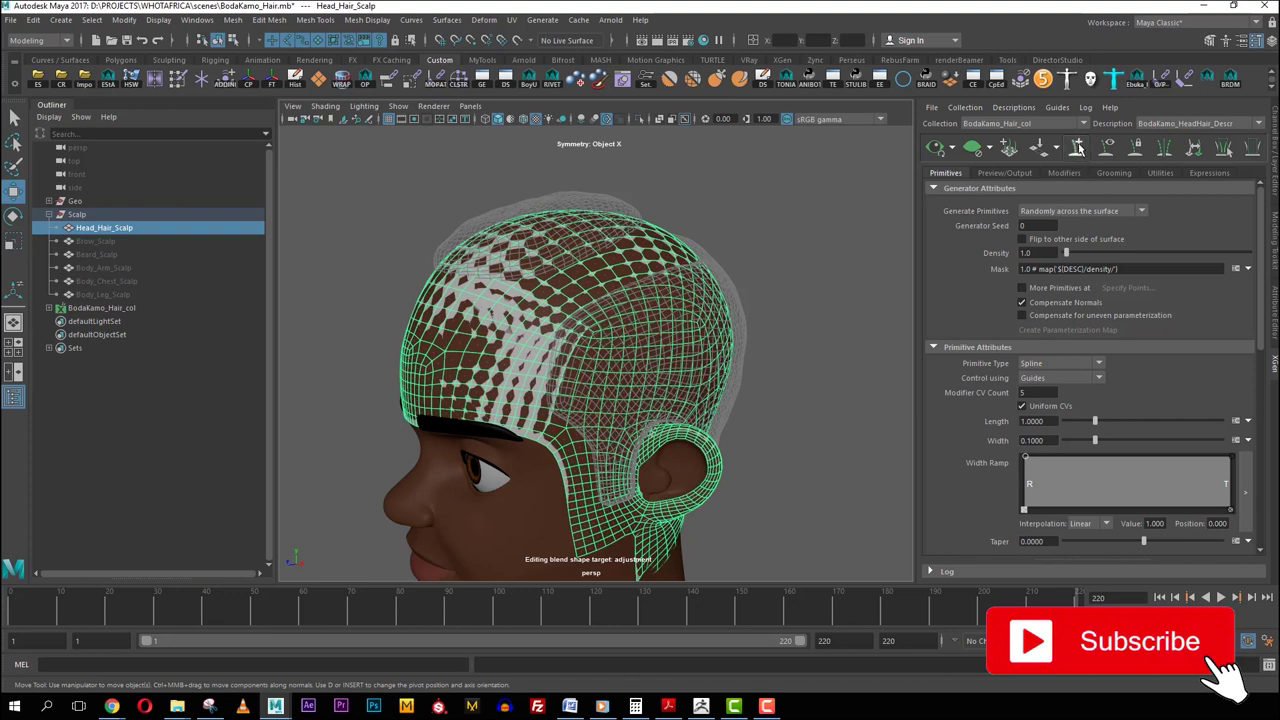
Step: With the Add/Move Guides tool, place guides at the front, top and crown along the scalp's centre line, displaying wireframe on shaded
click(1078, 148)
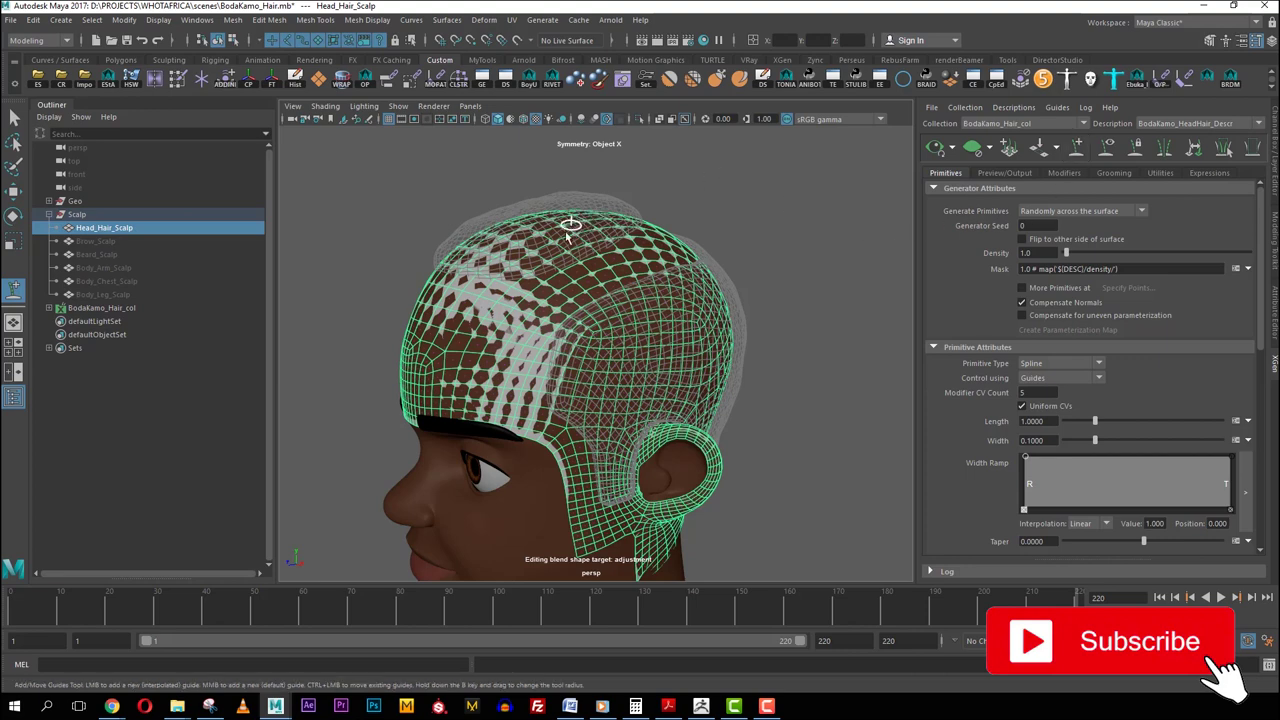
alt+drag(575, 236, 594, 320)
click(587, 329)
mouse_move(682, 340)
alt+mouse_down()
mouse_move(634, 363)
mouse_move(577, 366)
mouse_move(614, 337)
mouse_move(586, 329)
mouse_move(645, 365)
mouse_move(594, 343)
alt+mouse_up()
click(523, 119)
alt+drag(659, 418, 534, 274)
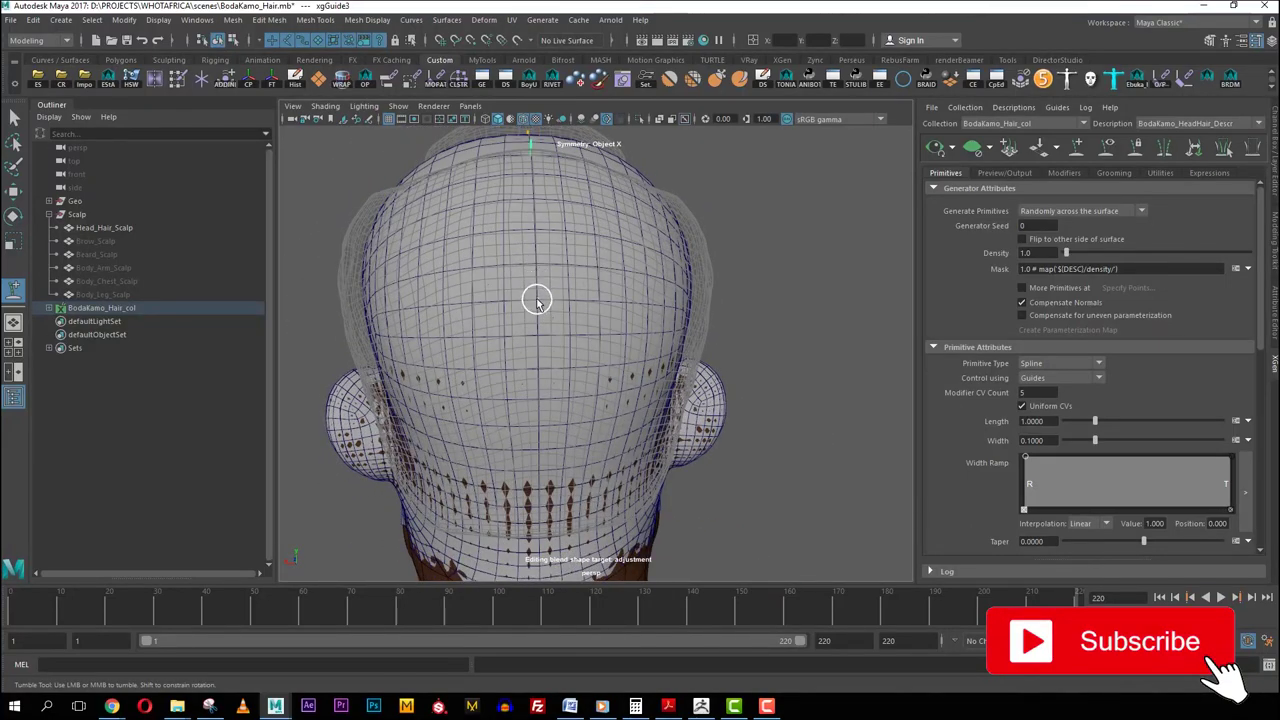
Step: Add two more guides down the centre of the back of the head, ending near the nape
alt+drag(566, 383, 517, 271)
click(521, 295)
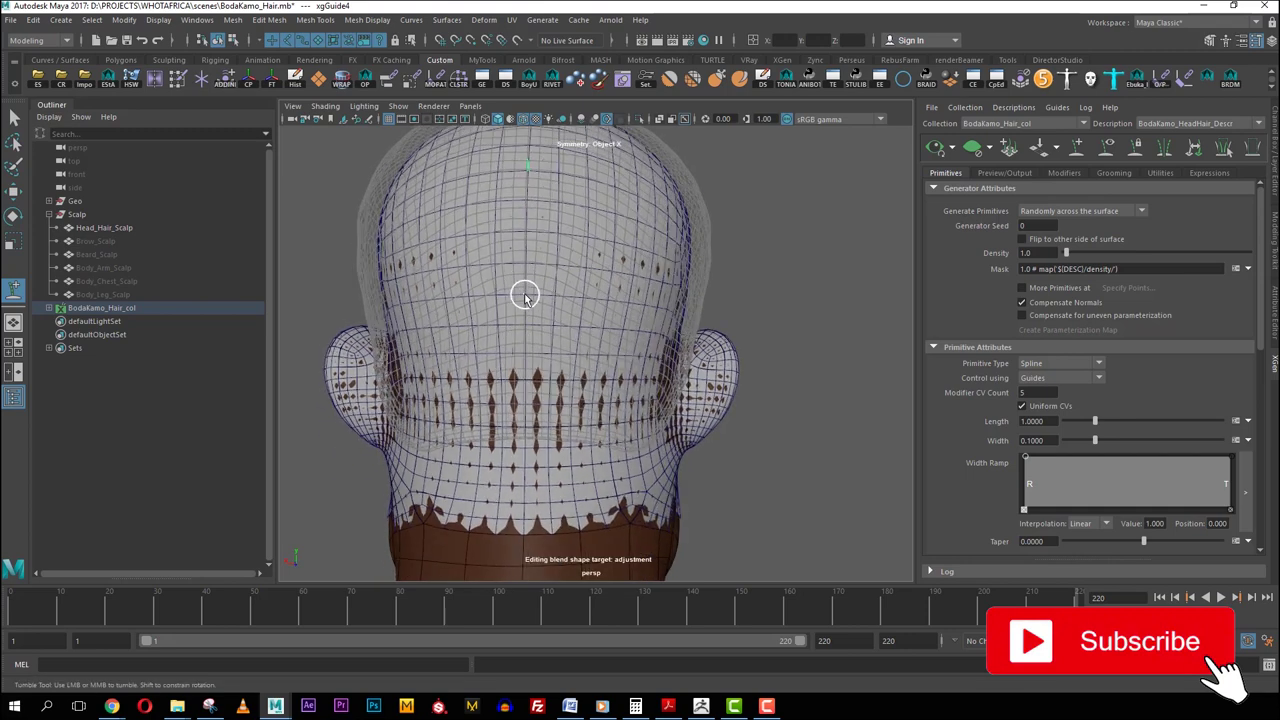
alt+drag(534, 400, 511, 434)
click(504, 437)
alt+right_drag(668, 385, 634, 371)
alt+drag(634, 371, 718, 362)
key(q)
click(669, 230)
Step: In the side view, expose the front guide's control points and raise its tip to curve the guide slightly upward
alt+middle_drag(548, 236, 603, 280)
alt+drag(603, 280, 563, 297)
alt+right_drag(563, 297, 650, 315)
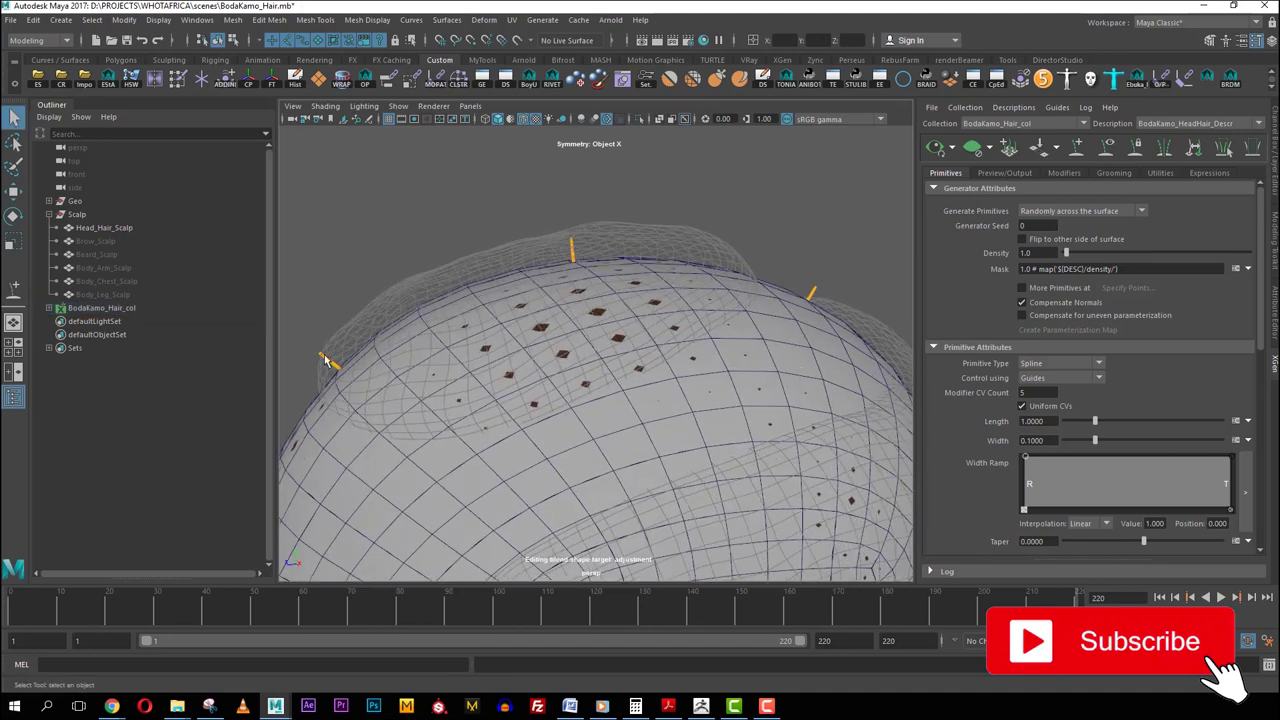
click(326, 362)
key(space)
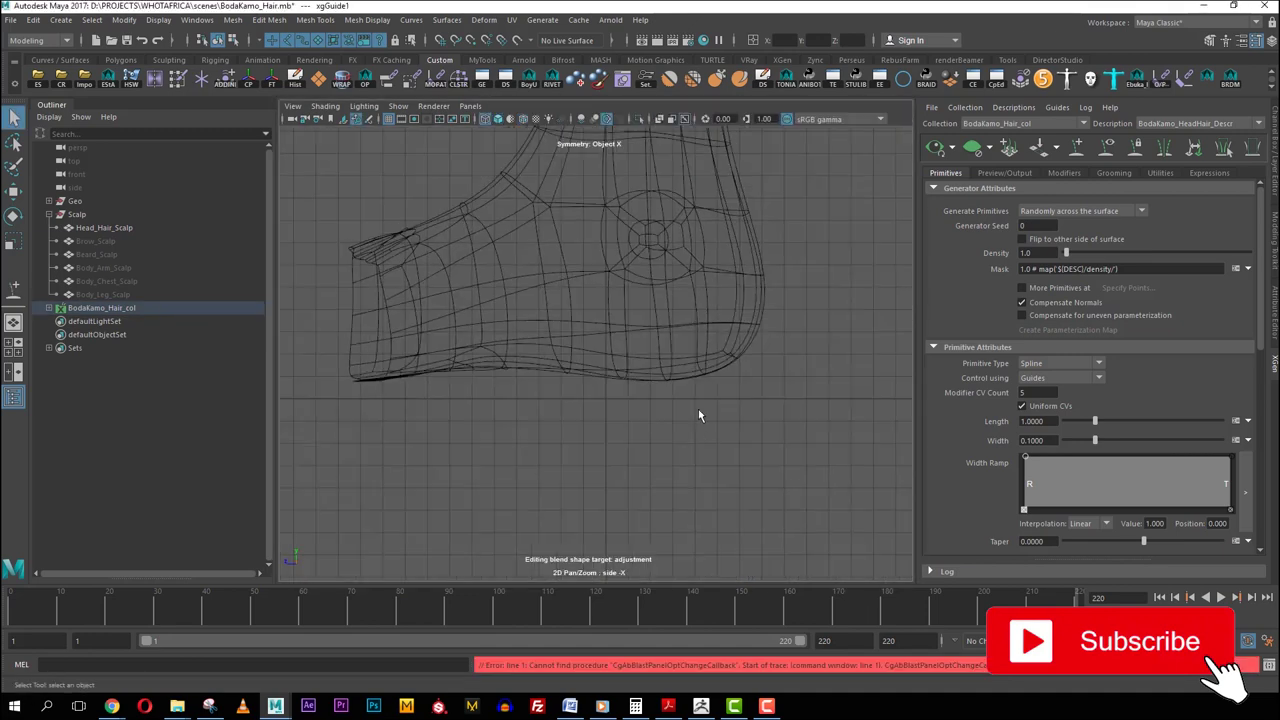
key(f)
scroll(577, 337, up, 5)
right_drag(572, 329, 497, 298)
scroll(556, 304, up, 2)
drag(551, 311, 582, 344)
key(w)
middle_drag(562, 311, 560, 301)
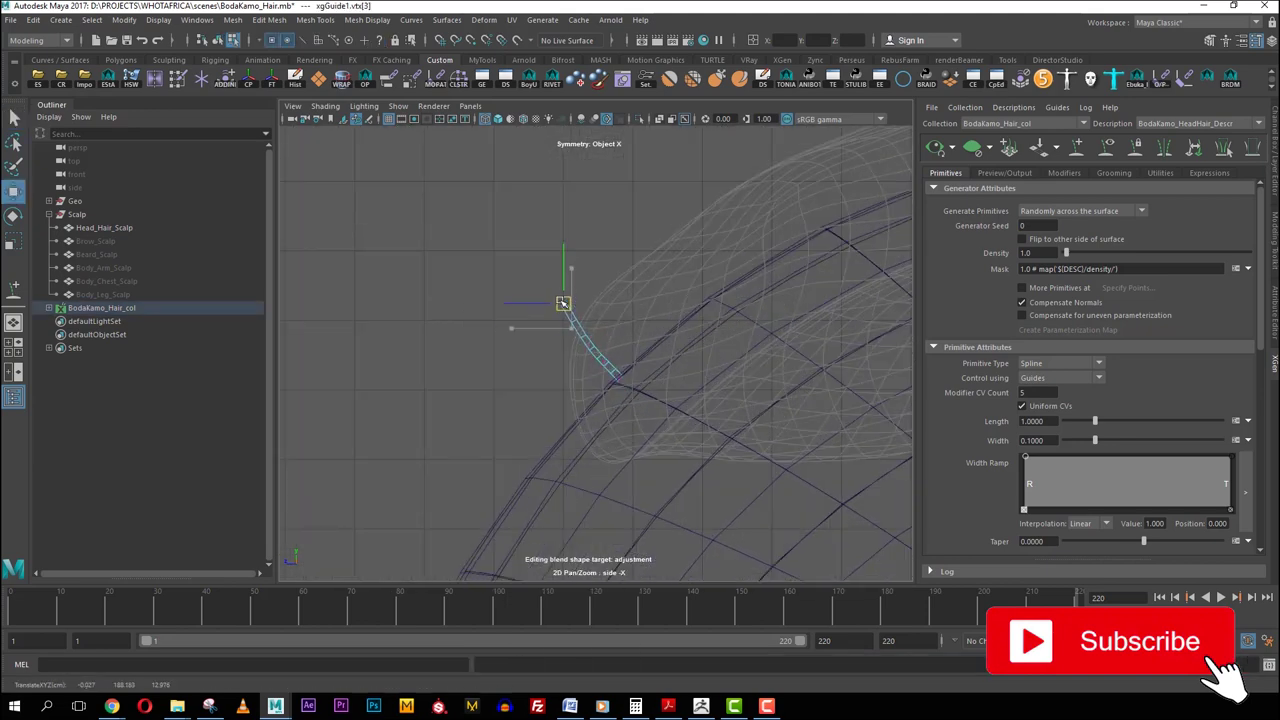
click(586, 338)
scroll(619, 340, down, 5)
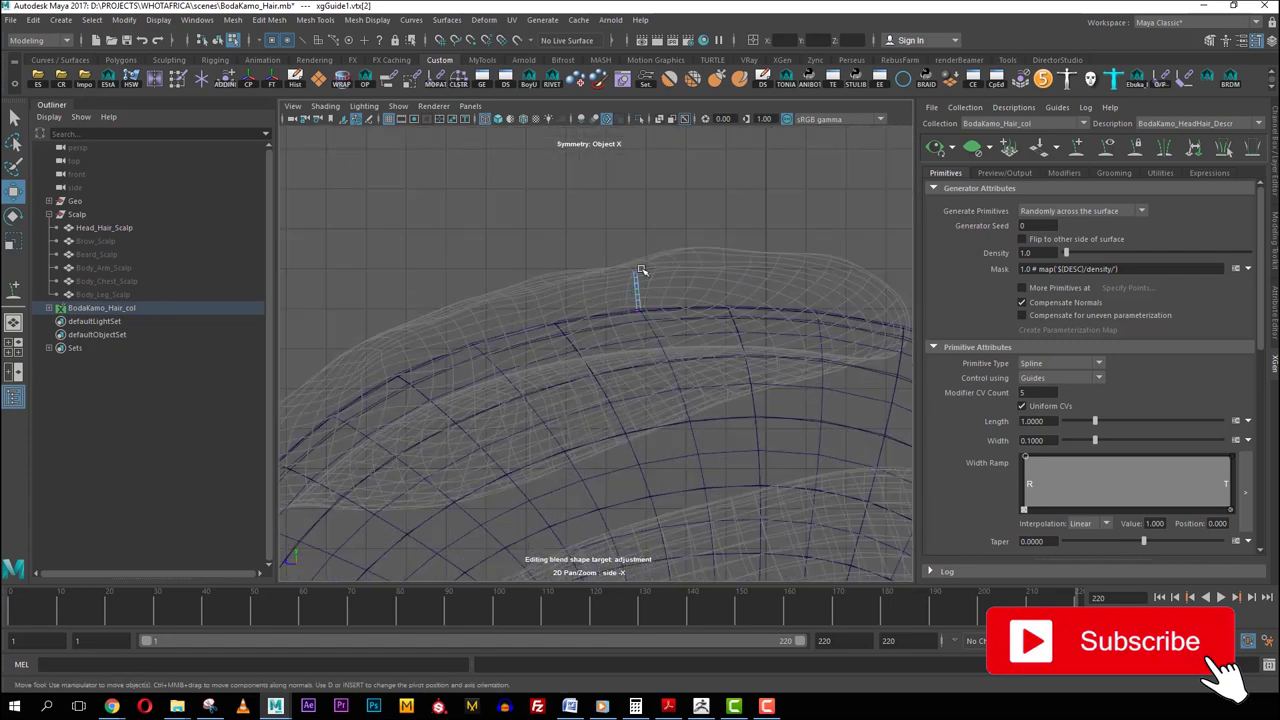
Step: Adjust the upper control points of the guide on top of the head
click(636, 272)
scroll(634, 268, up, 3)
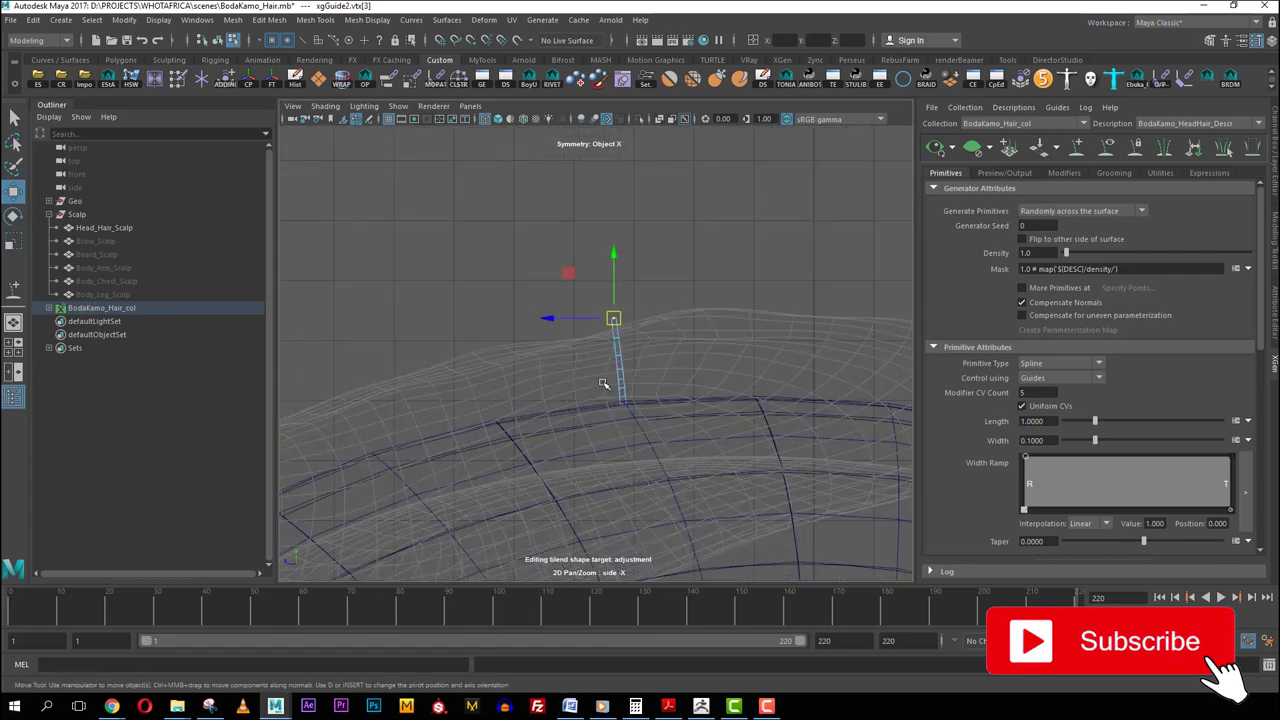
drag(622, 363, 618, 354)
click(620, 364)
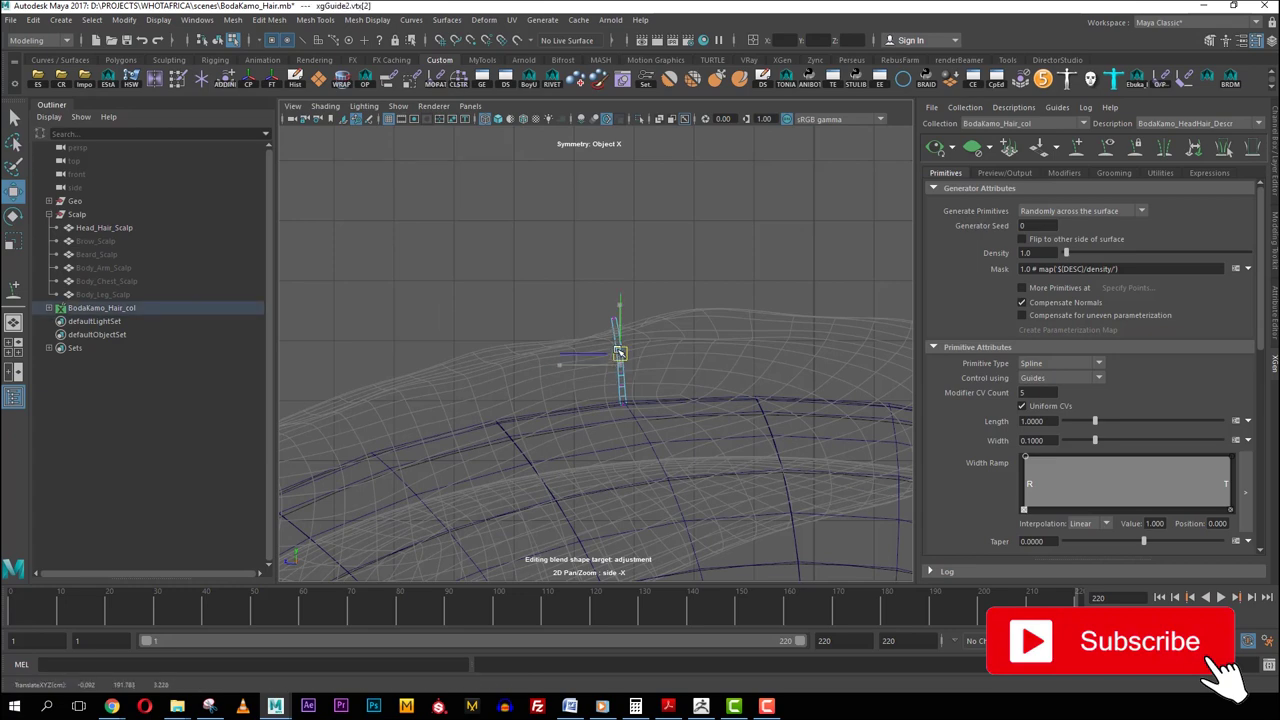
scroll(738, 335, down, 5)
scroll(565, 285, up, 5)
click(575, 267)
drag(575, 267, 663, 143)
key(ctrl+z)
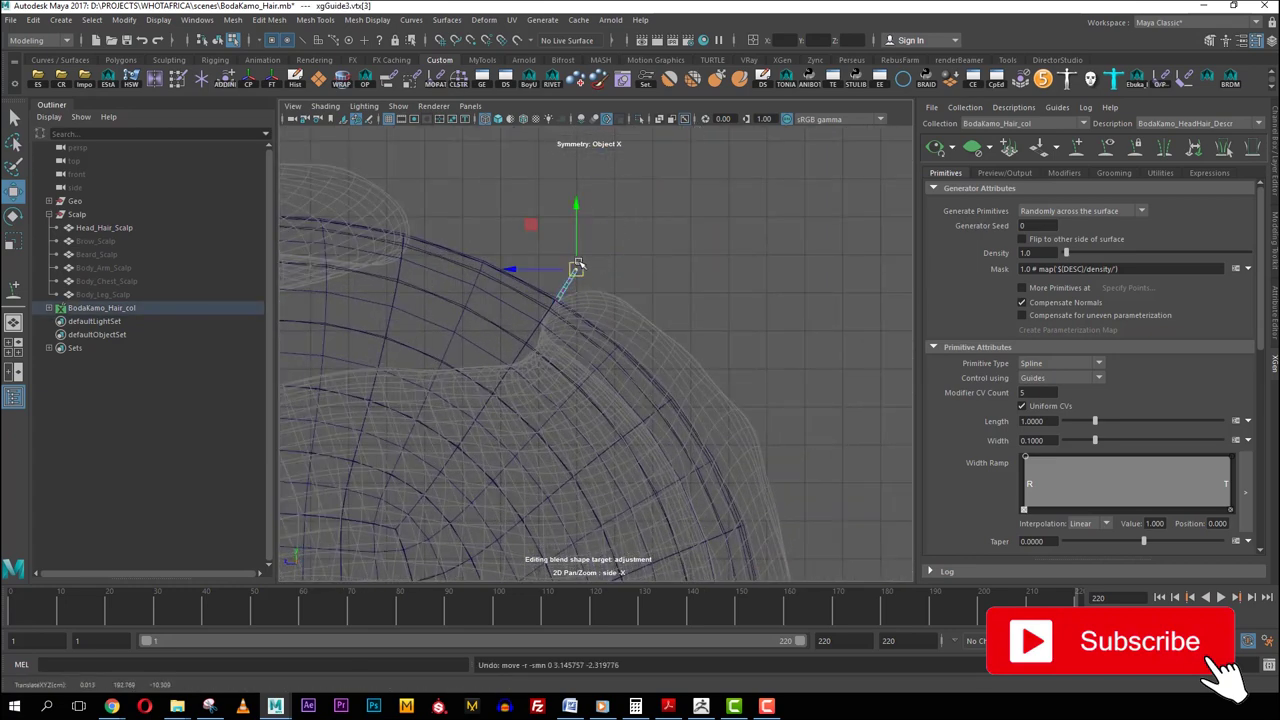
Step: Nudge the tips of the rear guides outward to follow the hair-volume outline
scroll(590, 300, up, 5)
scroll(605, 330, up, 2)
click(626, 327)
drag(628, 327, 645, 323)
alt+middle_drag(661, 385, 553, 252)
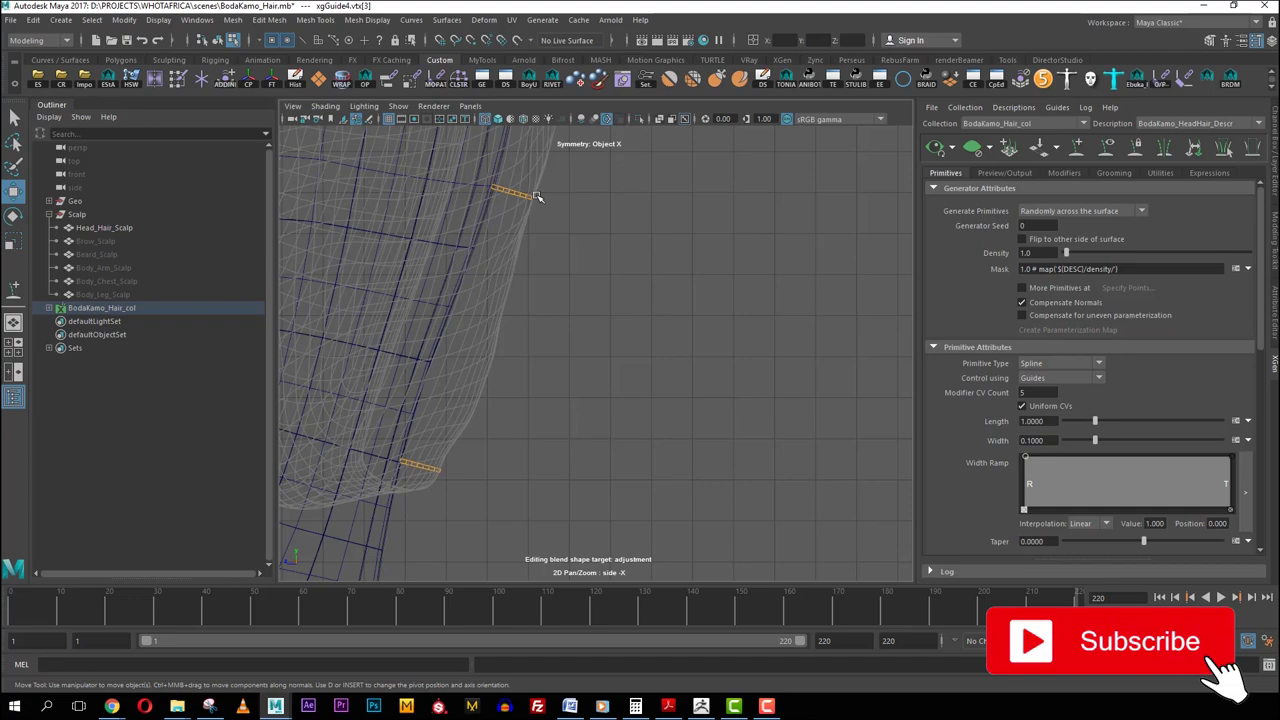
Step: Go back to the perspective view, return the guides to Object Mode and deselect everything
key(space)
key(space)
right_click(740, 201)
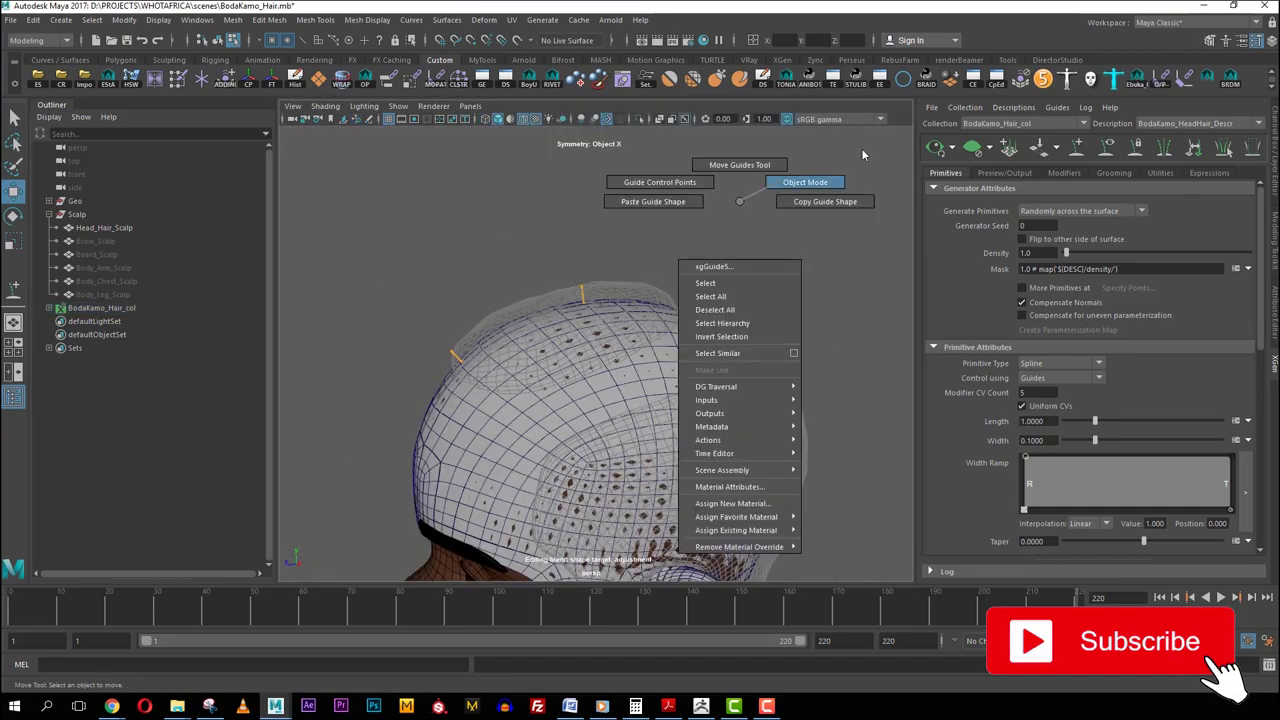
right_drag(740, 201, 841, 161)
click(766, 274)
Step: Update the XGen preview to generate the hair and hide the wireframe on shaded
scroll(766, 274, down, 5)
scroll(766, 274, up, 4)
alt+drag(822, 260, 766, 250)
alt+drag(662, 384, 710, 470)
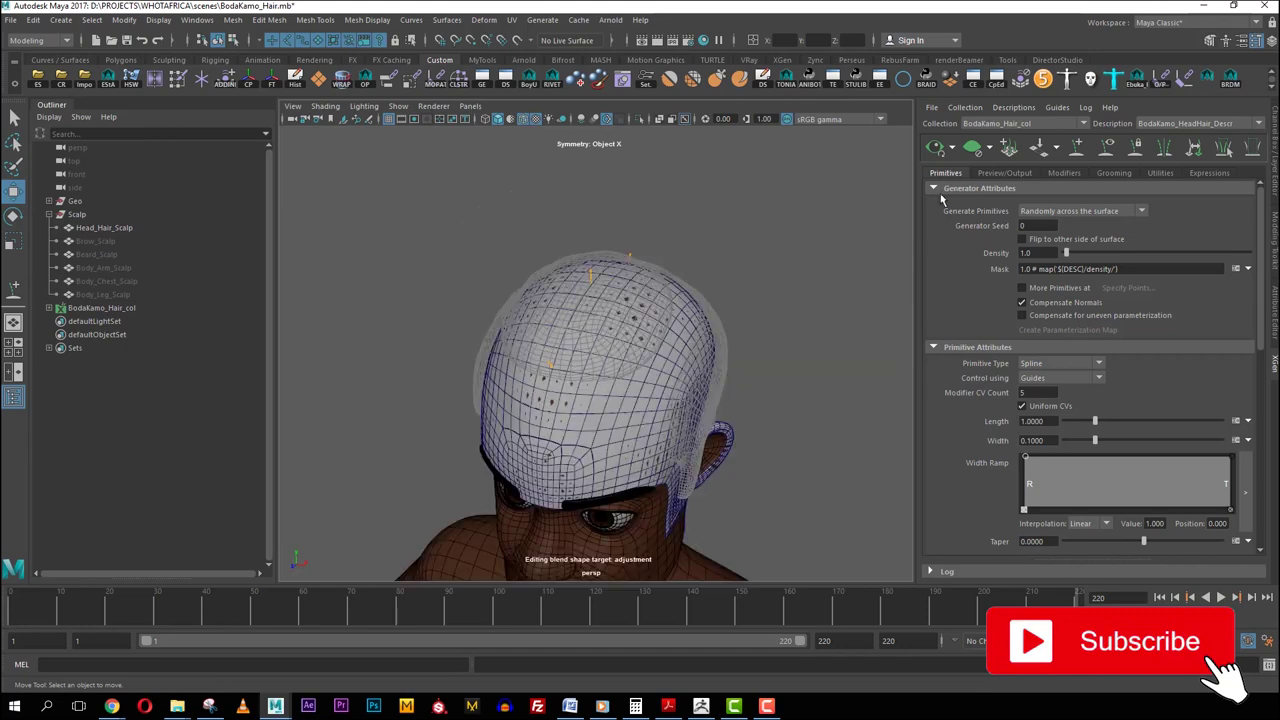
click(939, 152)
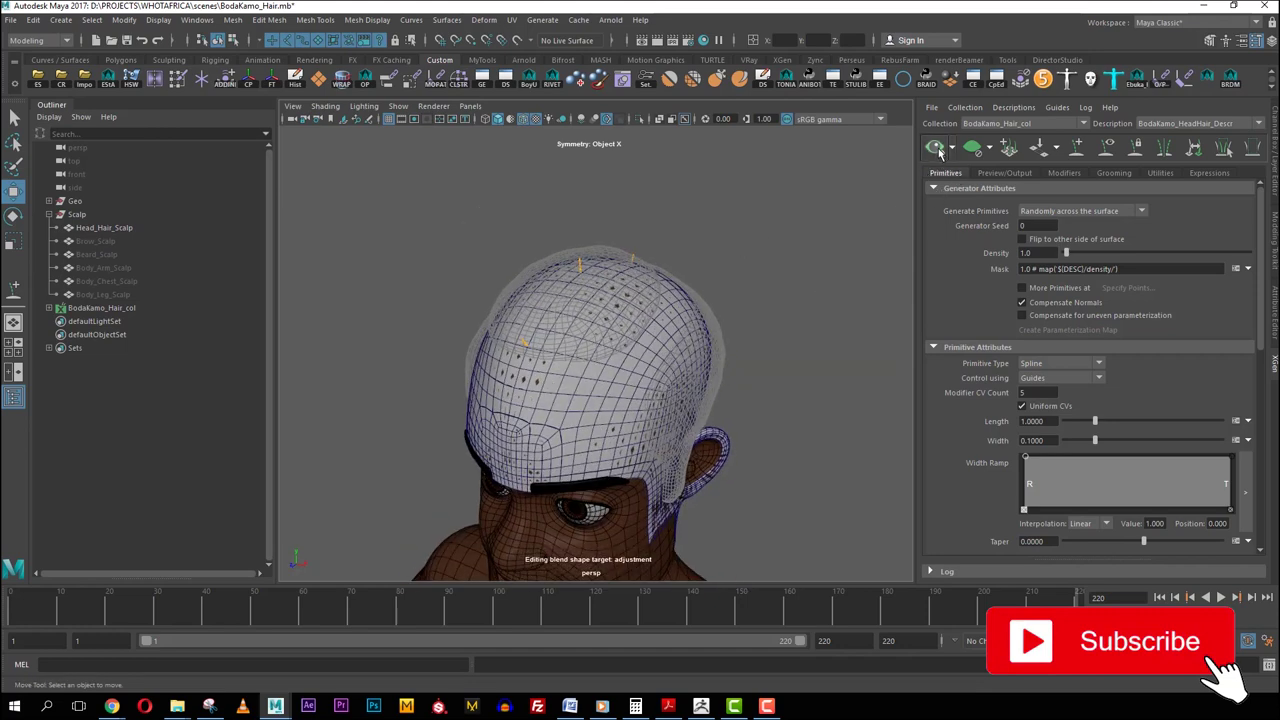
alt+drag(788, 301, 655, 250)
click(526, 120)
Step: Examine the previewed hair strands on the front, top and sides of the head
mouse_move(562, 335)
alt+mouse_down()
mouse_move(685, 358)
mouse_move(614, 372)
mouse_move(650, 345)
mouse_move(480, 375)
mouse_move(423, 371)
mouse_move(397, 312)
mouse_move(443, 400)
mouse_move(470, 360)
mouse_move(455, 322)
mouse_move(710, 300)
mouse_move(625, 208)
alt+mouse_up()
scroll(688, 362, up, 5)
alt+drag(661, 309, 565, 258)
alt+drag(620, 335, 579, 276)
alt+drag(493, 246, 576, 252)
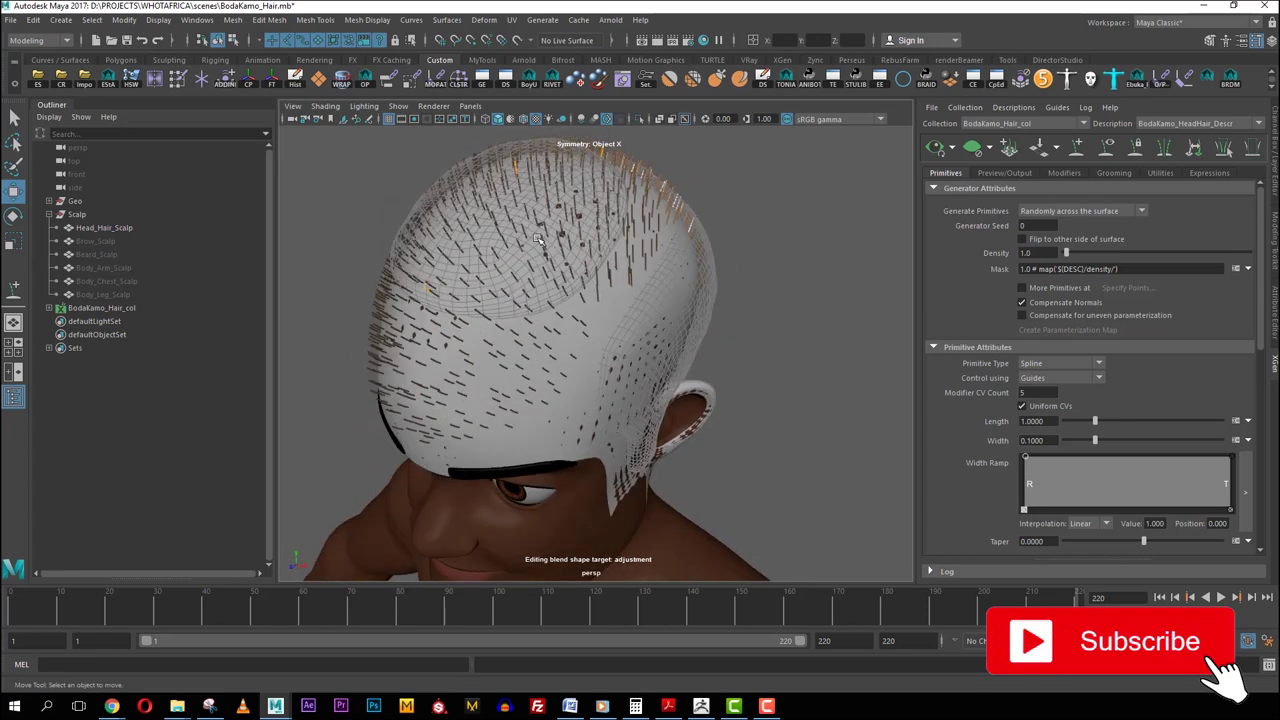
alt+drag(485, 306, 551, 331)
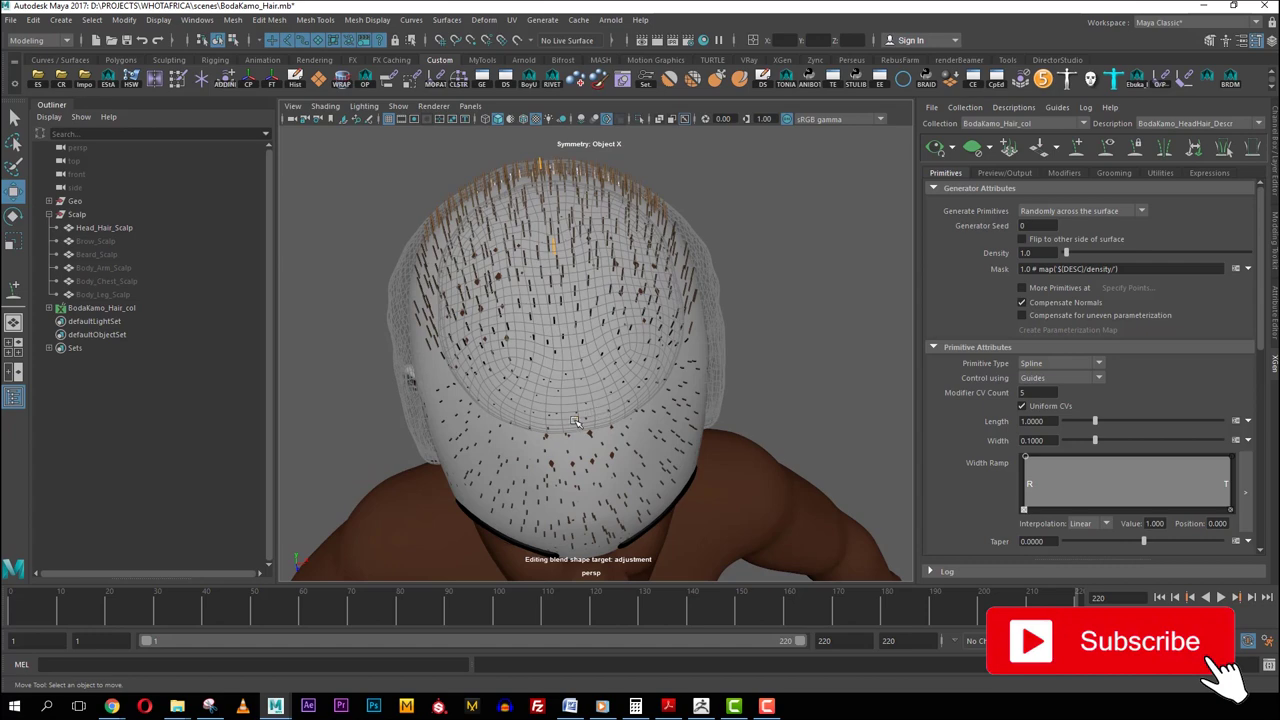
alt+drag(603, 407, 632, 243)
Step: Set the hair generator's density to 5
drag(1035, 253, 984, 257)
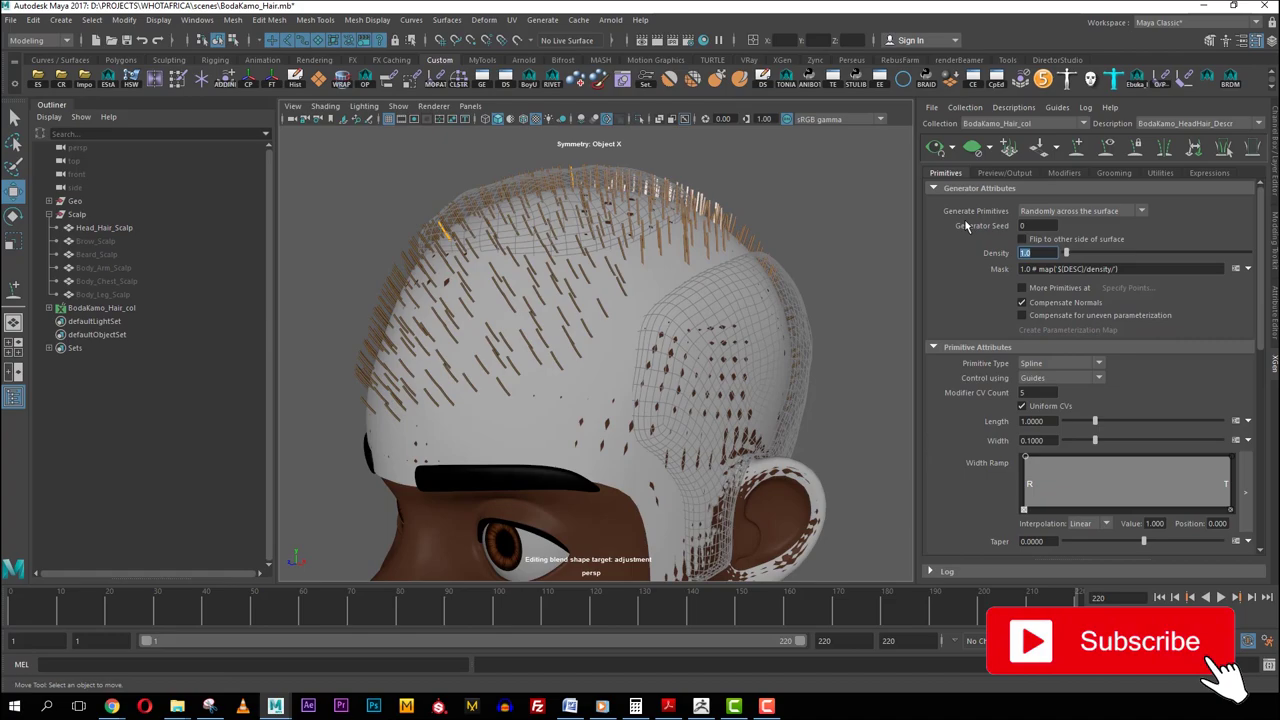
text(5)
key(Return)
alt+drag(468, 262, 408, 276)
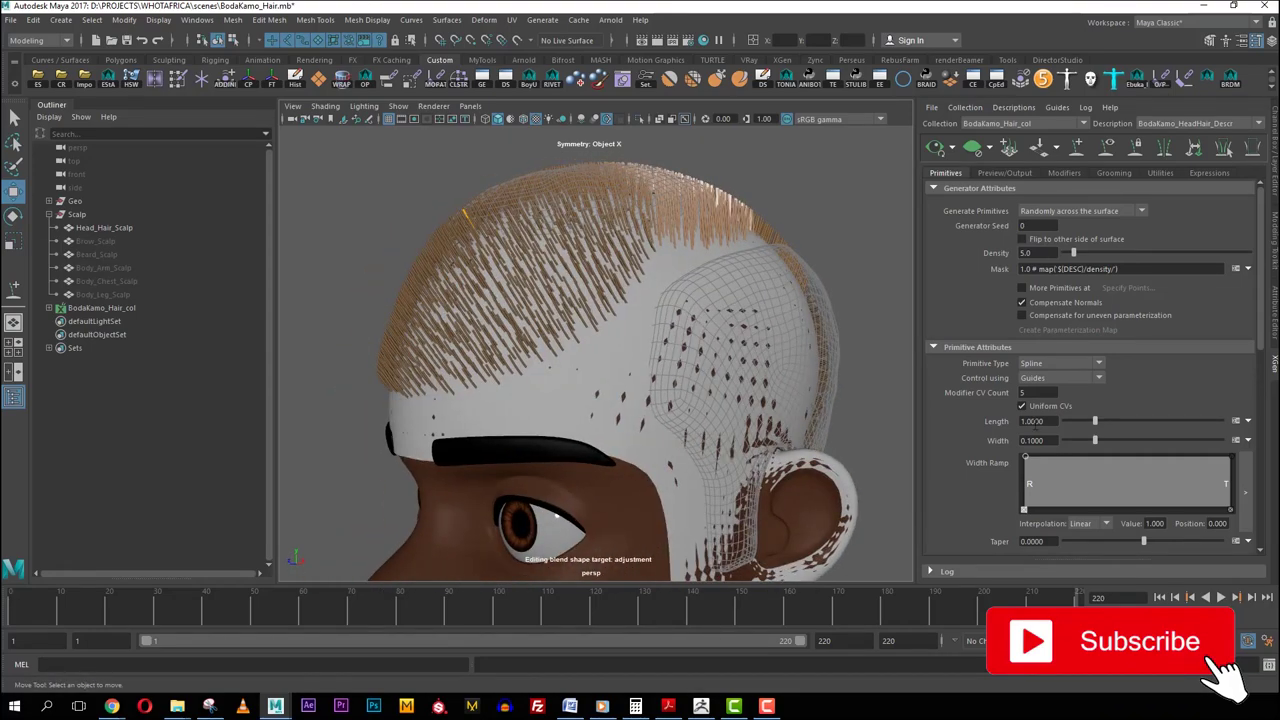
Step: Set the width of the hair splines to 0.04
scroll(1048, 398, down, 2)
scroll(1002, 340, up, 1)
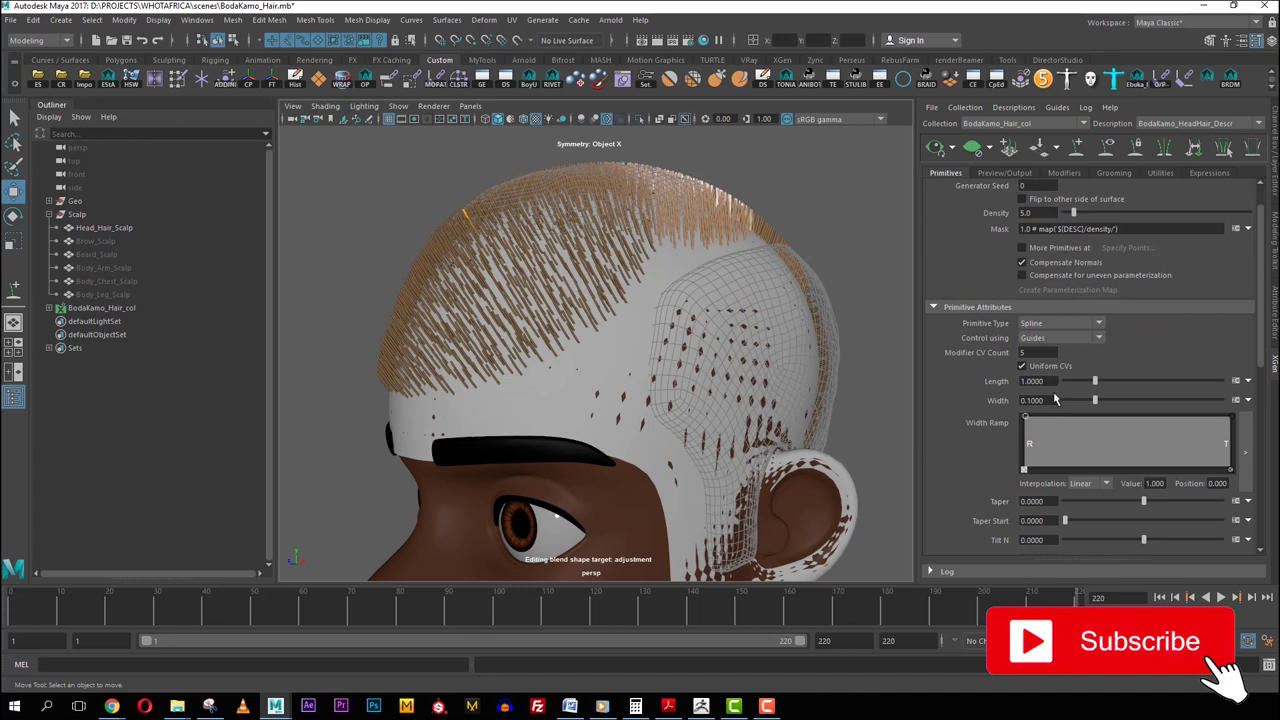
drag(1051, 400, 1035, 401)
text(04)
key(Return)
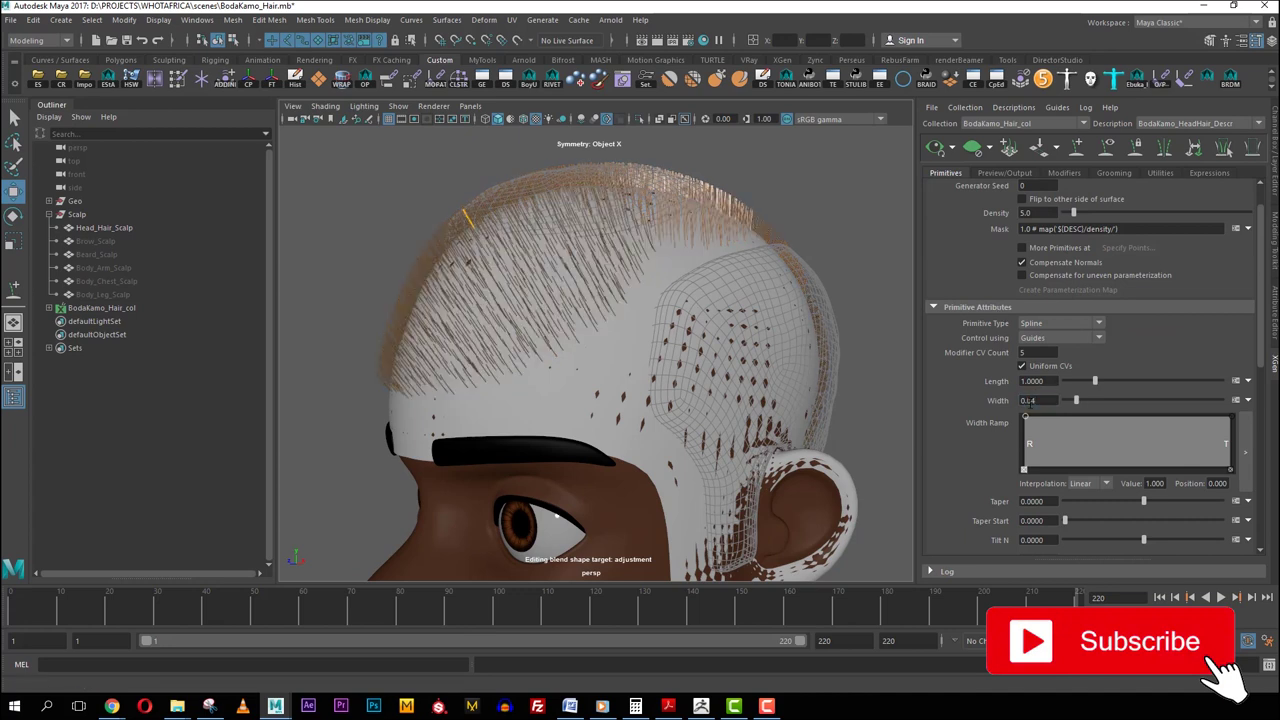
Step: Set the width of the hair splines to 1.0
scroll(826, 338, up, 3)
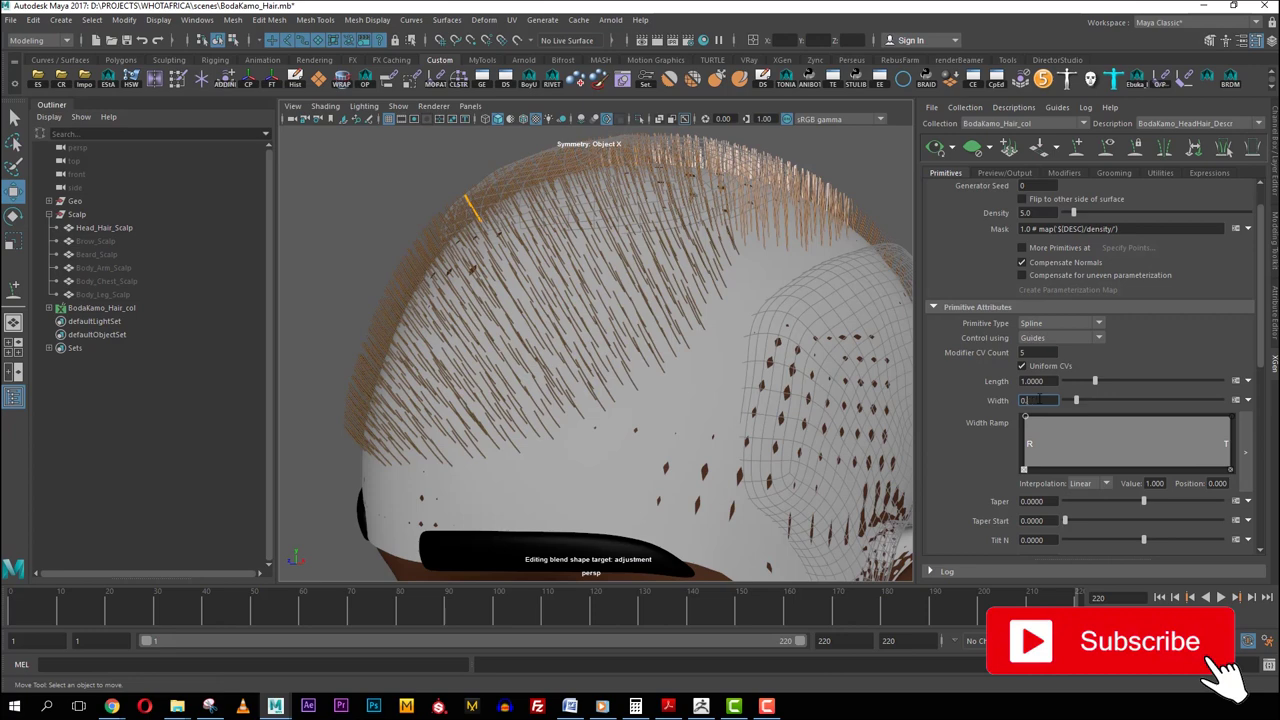
key(Return)
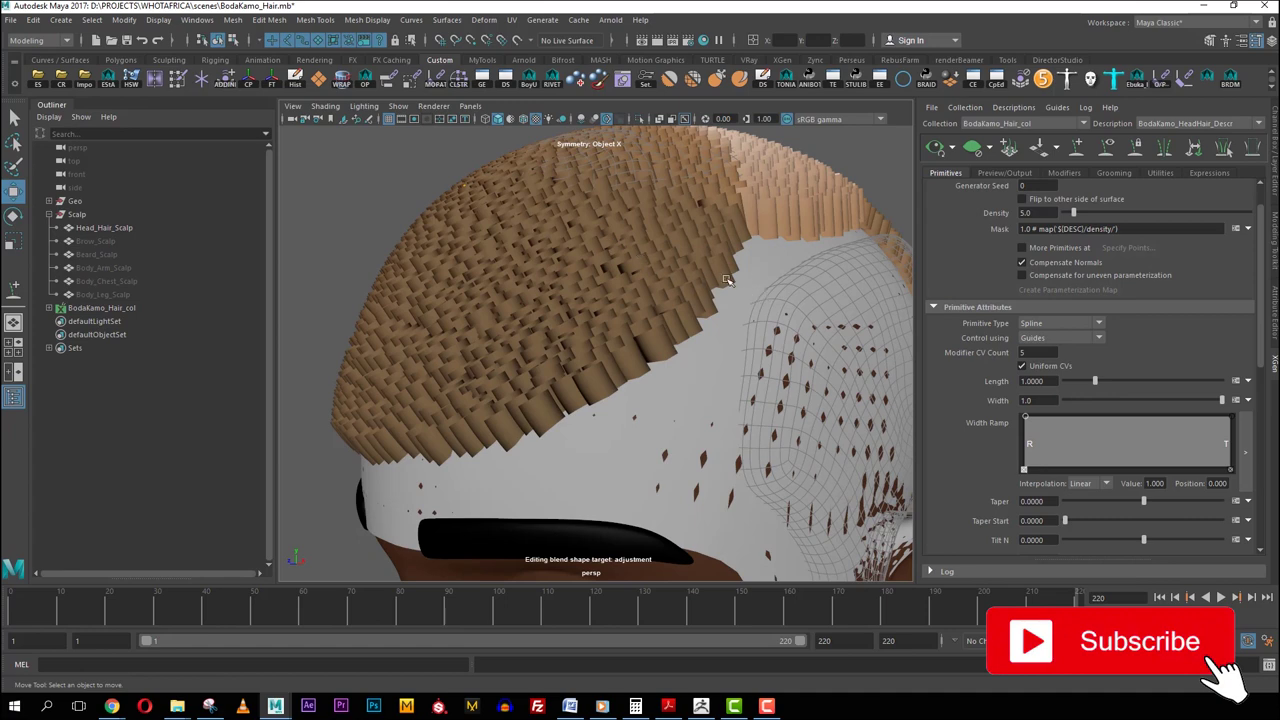
Step: Set the width of the hair splines to 0.1 and inspect the strands up close
scroll(675, 305, down, 6)
mouse_move(636, 344)
alt+mouse_down()
mouse_move(680, 334)
mouse_move(642, 347)
alt+mouse_up()
scroll(680, 336, up, 8)
click(1041, 400)
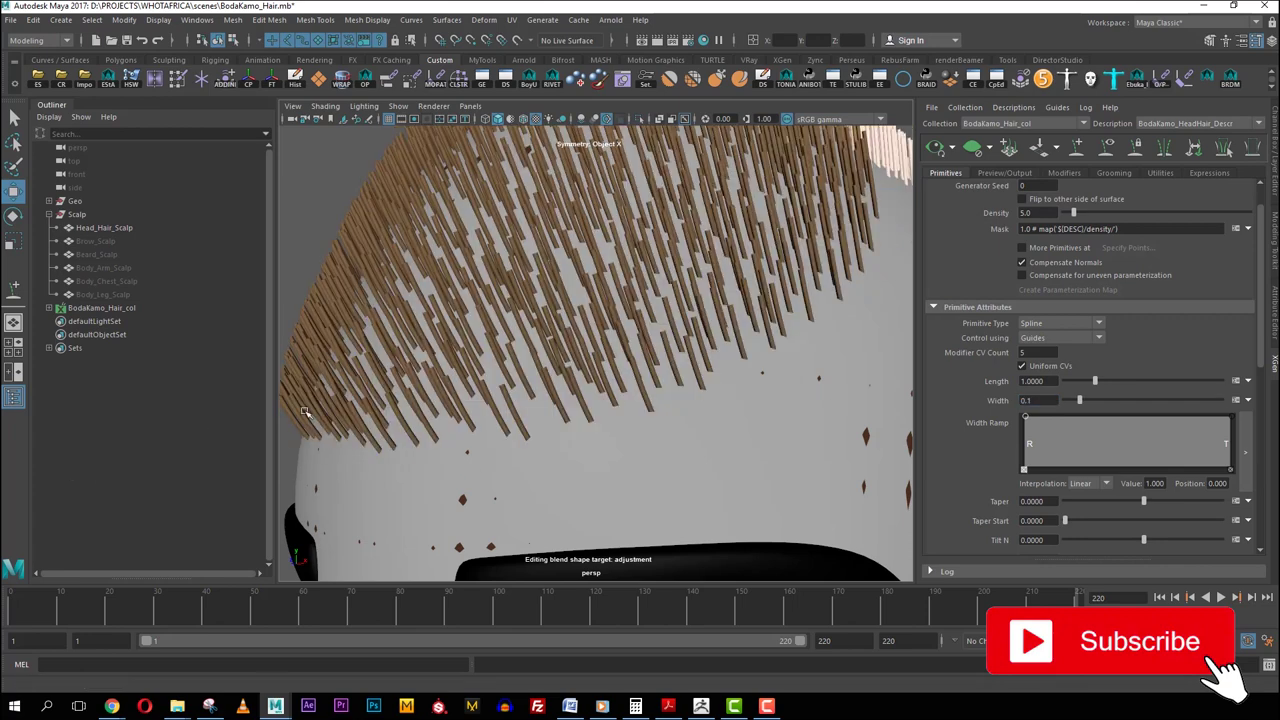
scroll(623, 351, up, 5)
scroll(600, 391, down, 4)
alt+right_drag(688, 411, 587, 396)
scroll(587, 396, up, 6)
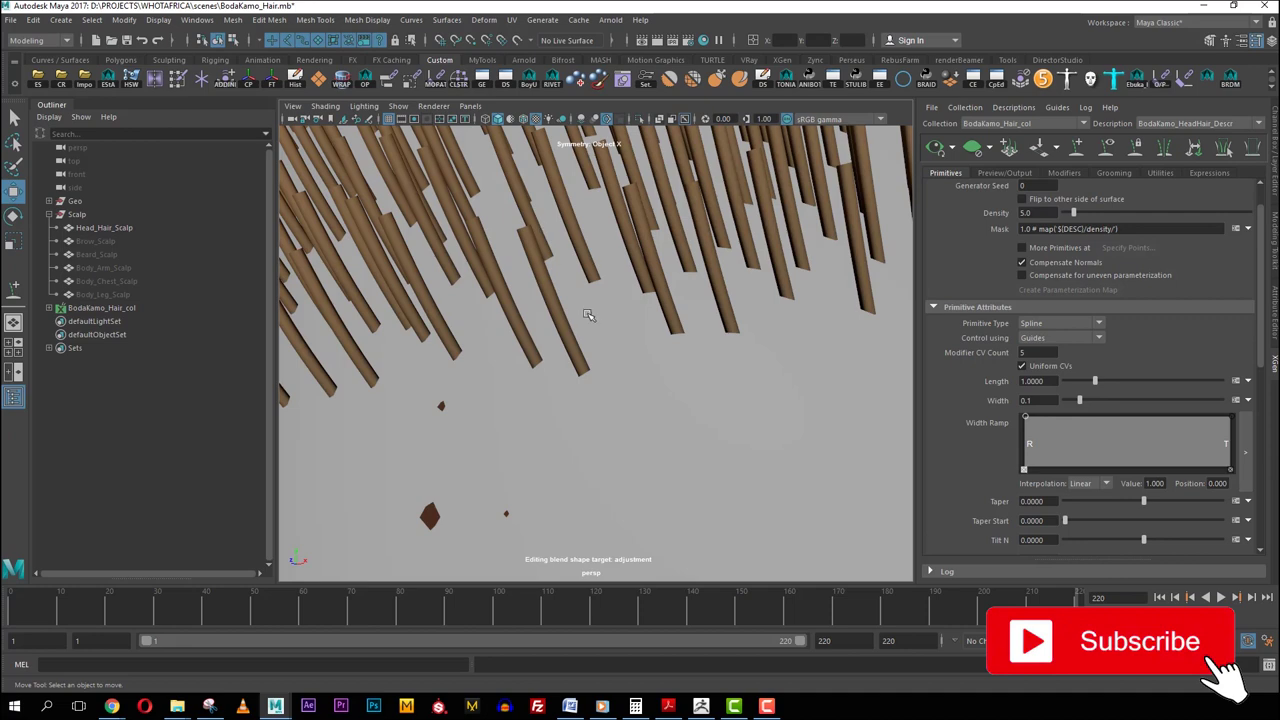
Step: Set the width of the hair splines to 0.3
scroll(584, 311, down, 4)
click(1035, 400)
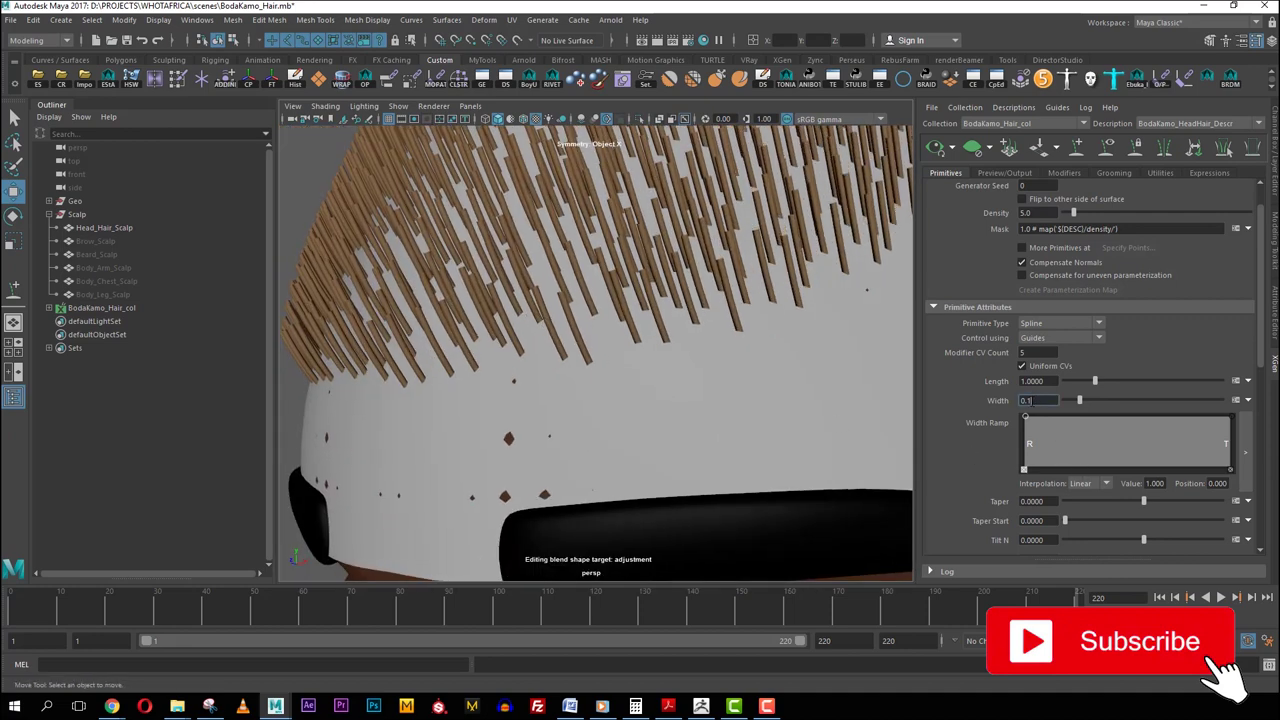
text(3)
key(Return)
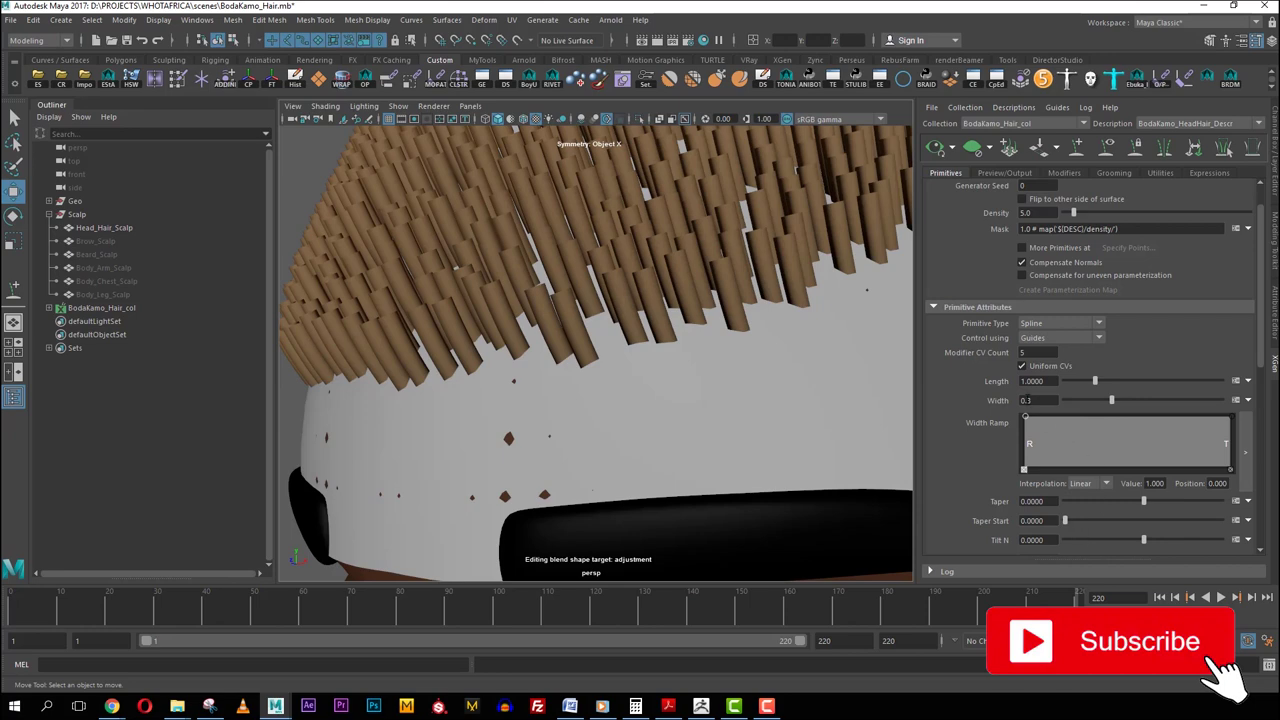
Step: Set the width of the hair splines to 0.03
key(Return)
scroll(708, 463, down, 5)
scroll(682, 421, up, 5)
scroll(640, 387, up, 4)
scroll(640, 382, down, 4)
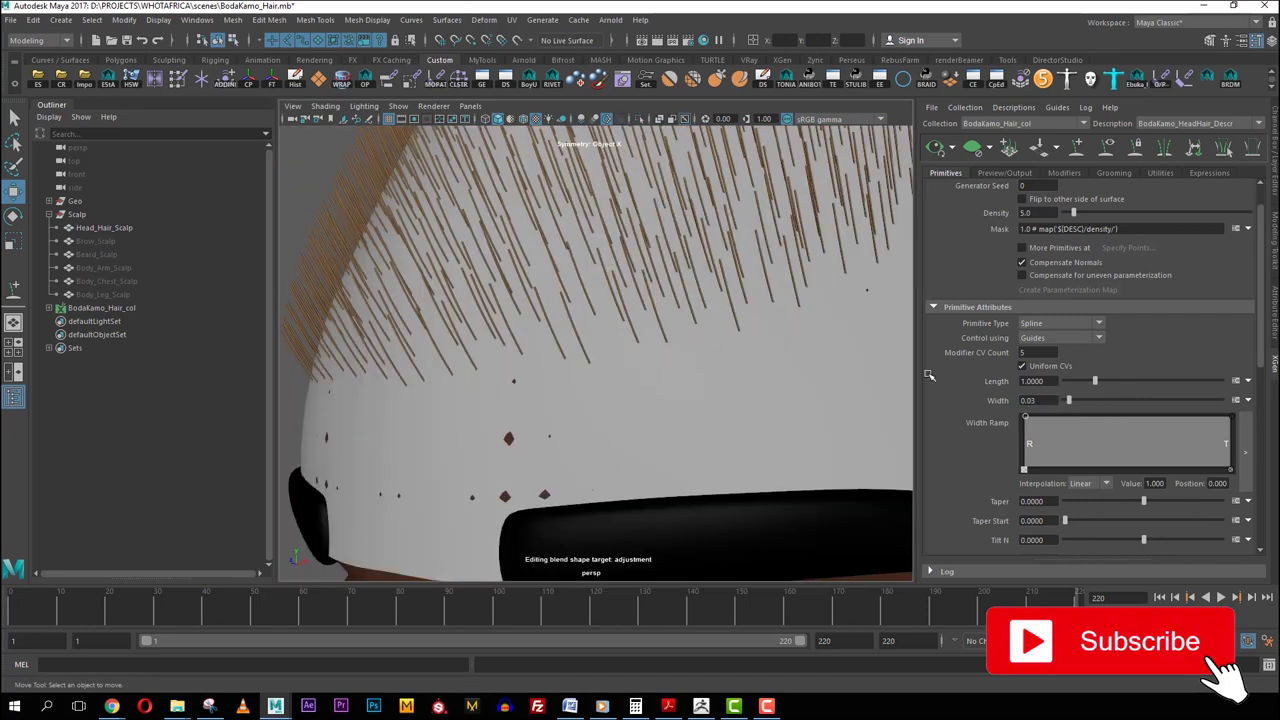
Step: Examine the thickness and coverage of the thinned hair strands around the side and front of the head
scroll(716, 367, down, 5)
alt+drag(666, 349, 685, 376)
scroll(754, 352, down, 5)
alt+middle_drag(754, 352, 720, 206)
alt+drag(720, 206, 737, 360)
alt+middle_drag(622, 250, 669, 377)
scroll(669, 377, up, 5)
alt+drag(690, 377, 659, 377)
scroll(659, 377, up, 5)
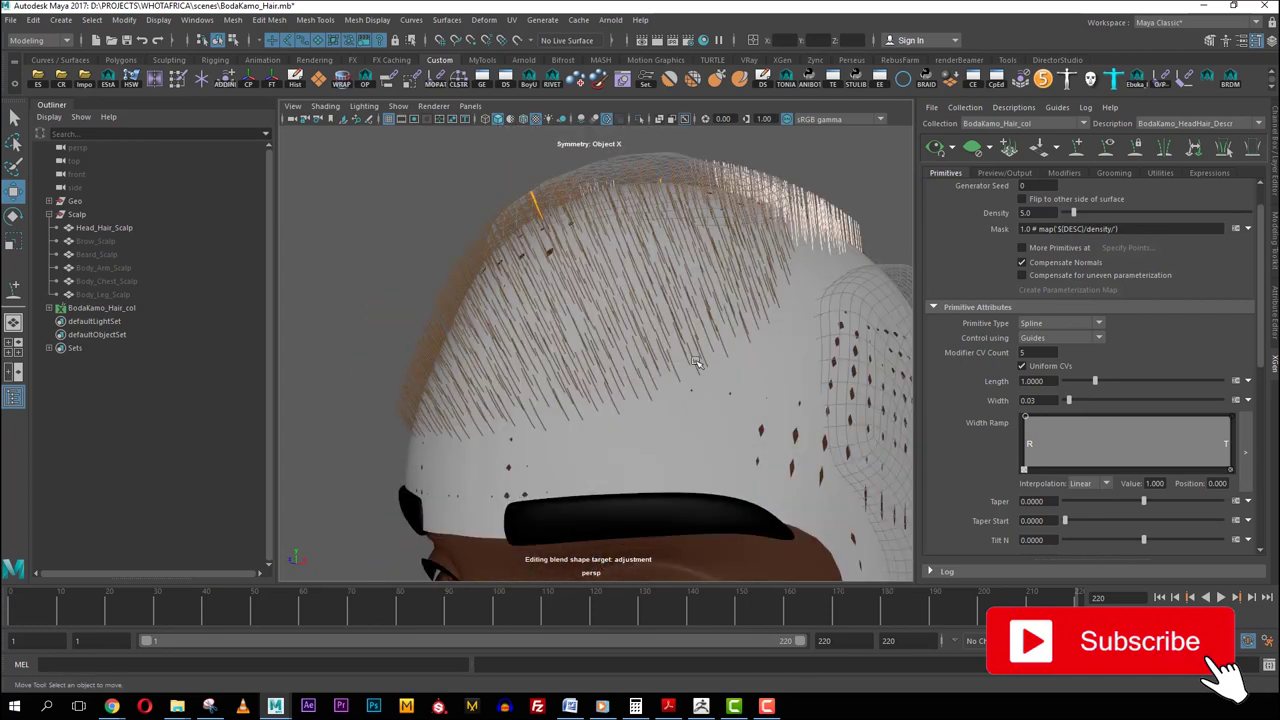
alt+drag(854, 363, 763, 377)
alt+drag(682, 375, 511, 355)
scroll(552, 343, up, 5)
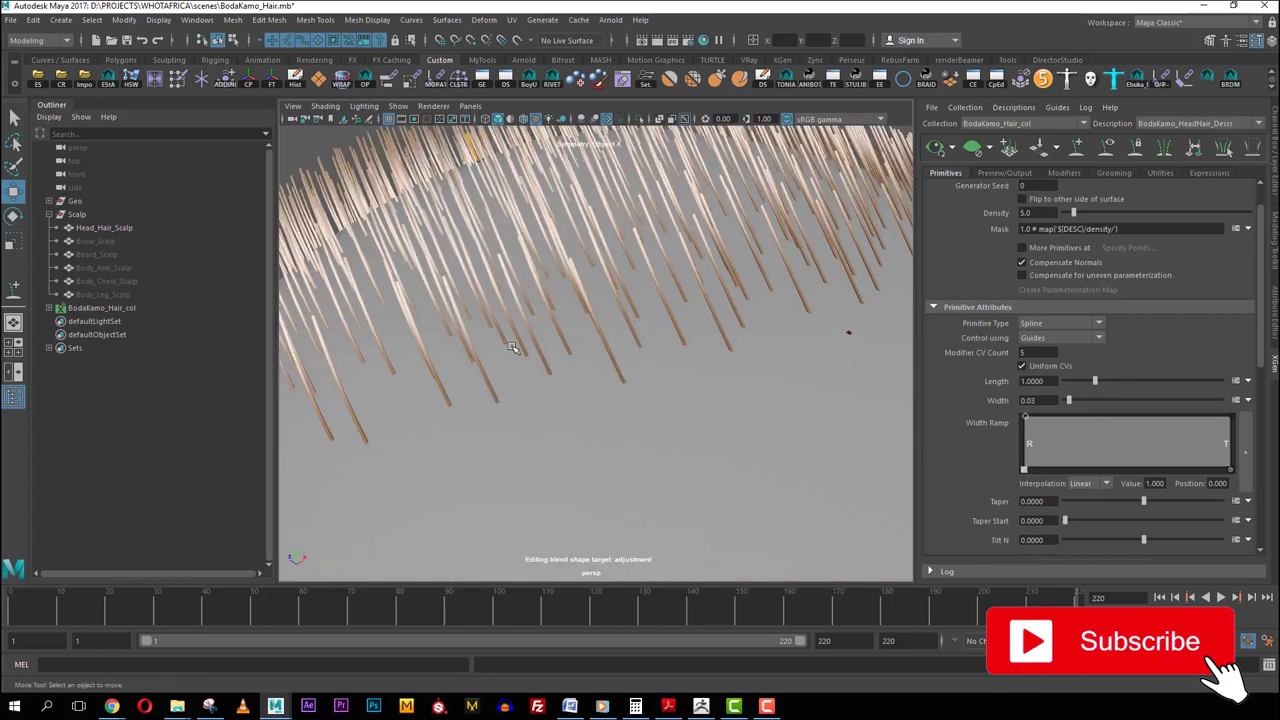
alt+middle_drag(446, 273, 448, 350)
alt+drag(448, 350, 456, 218)
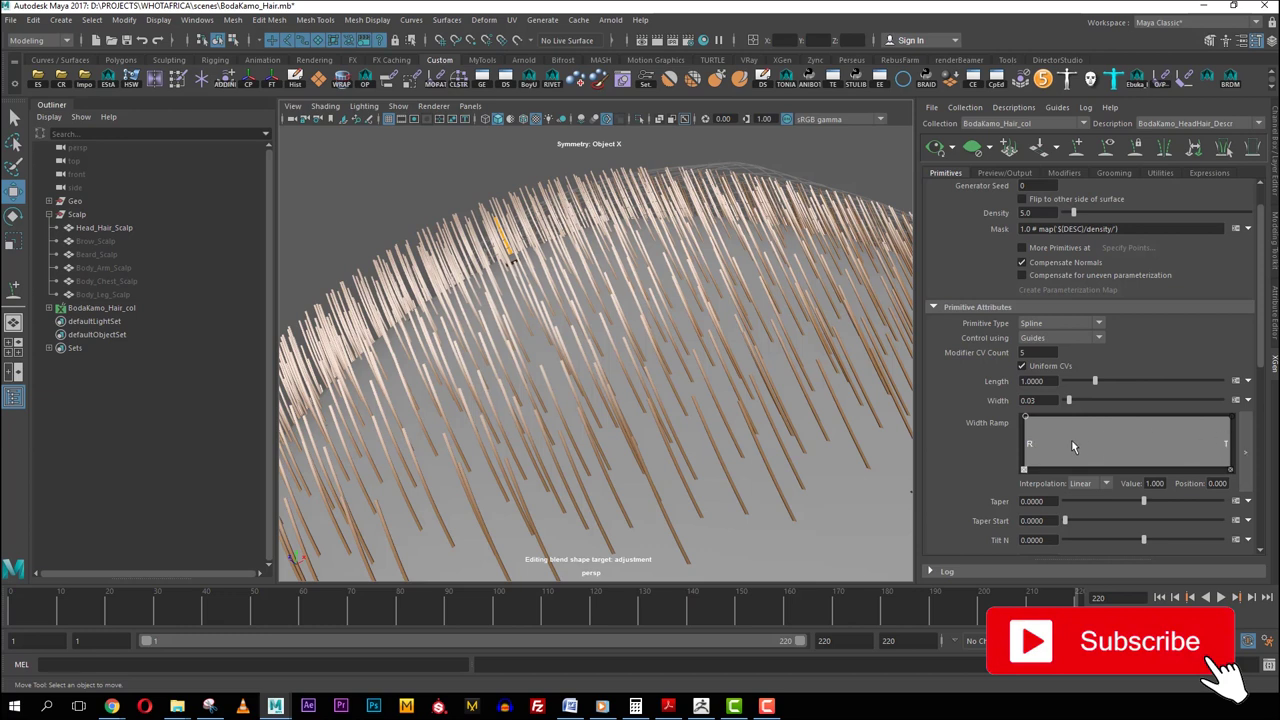
Step: Try narrowing the hair roots by lowering the root end of the width ramp to 0, and restore it to 1
alt+drag(762, 455, 815, 390)
drag(1026, 420, 1024, 480)
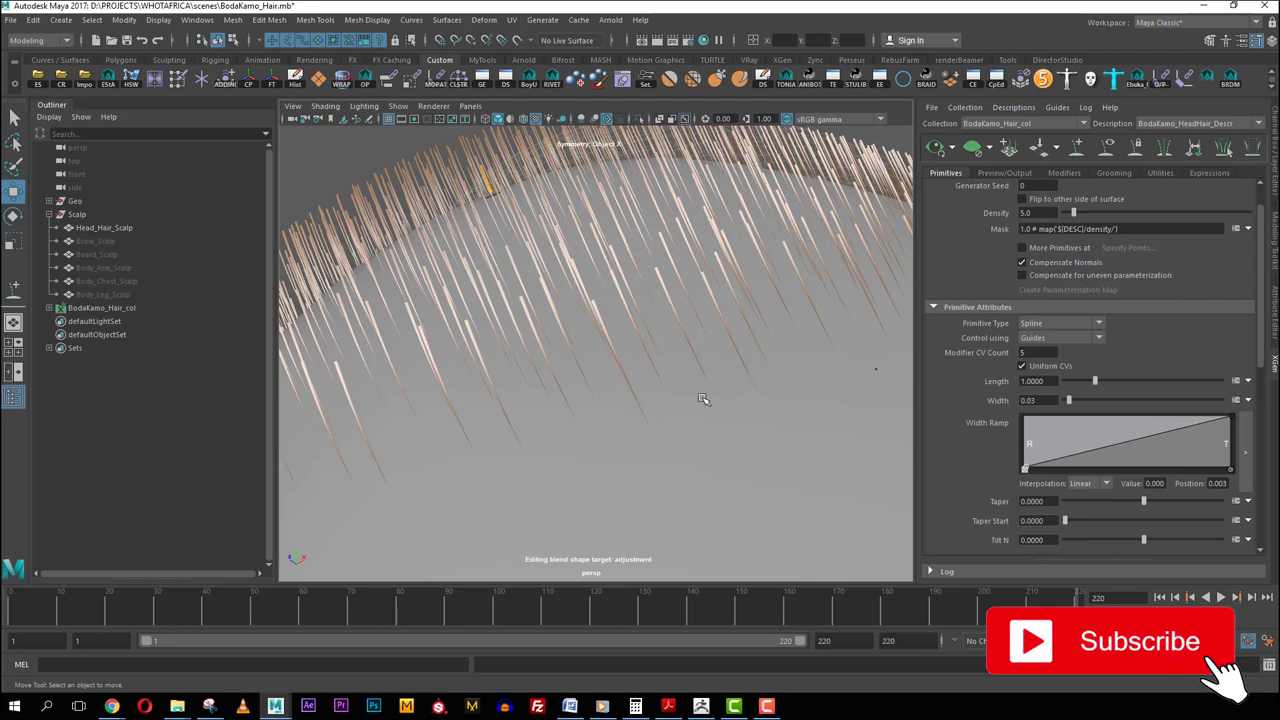
alt+drag(676, 406, 626, 391)
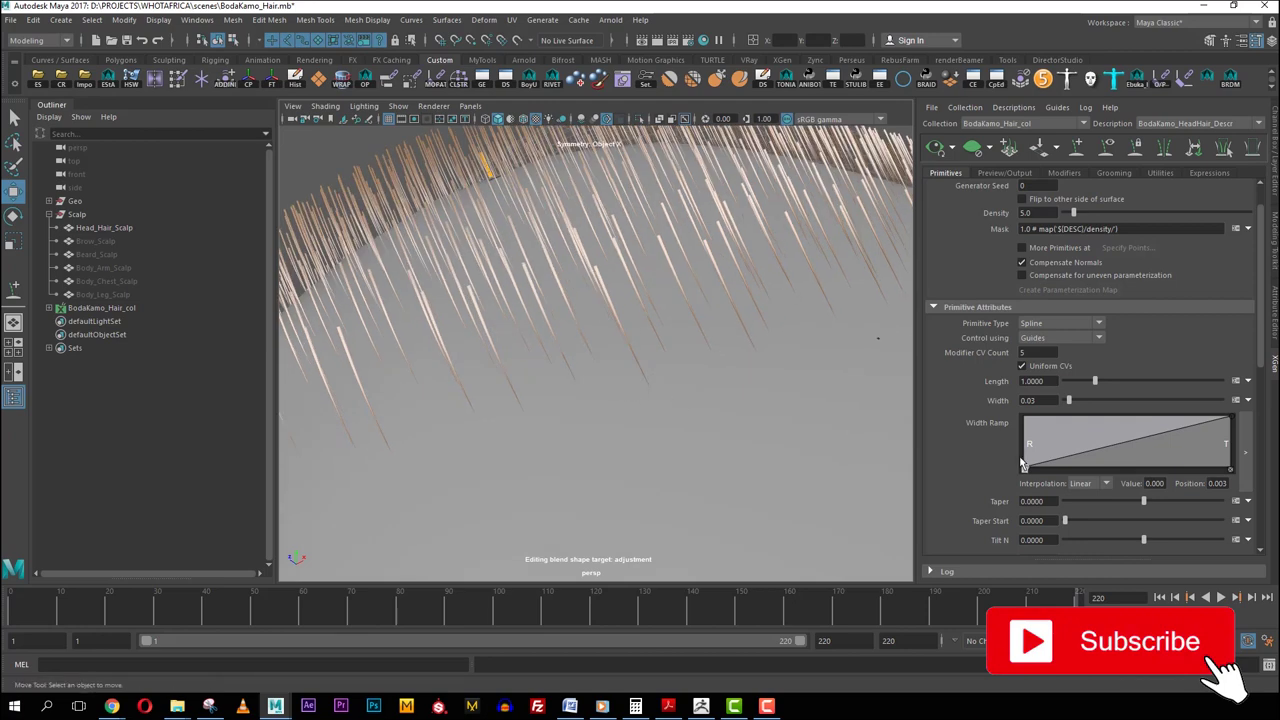
drag(1027, 468, 1010, 413)
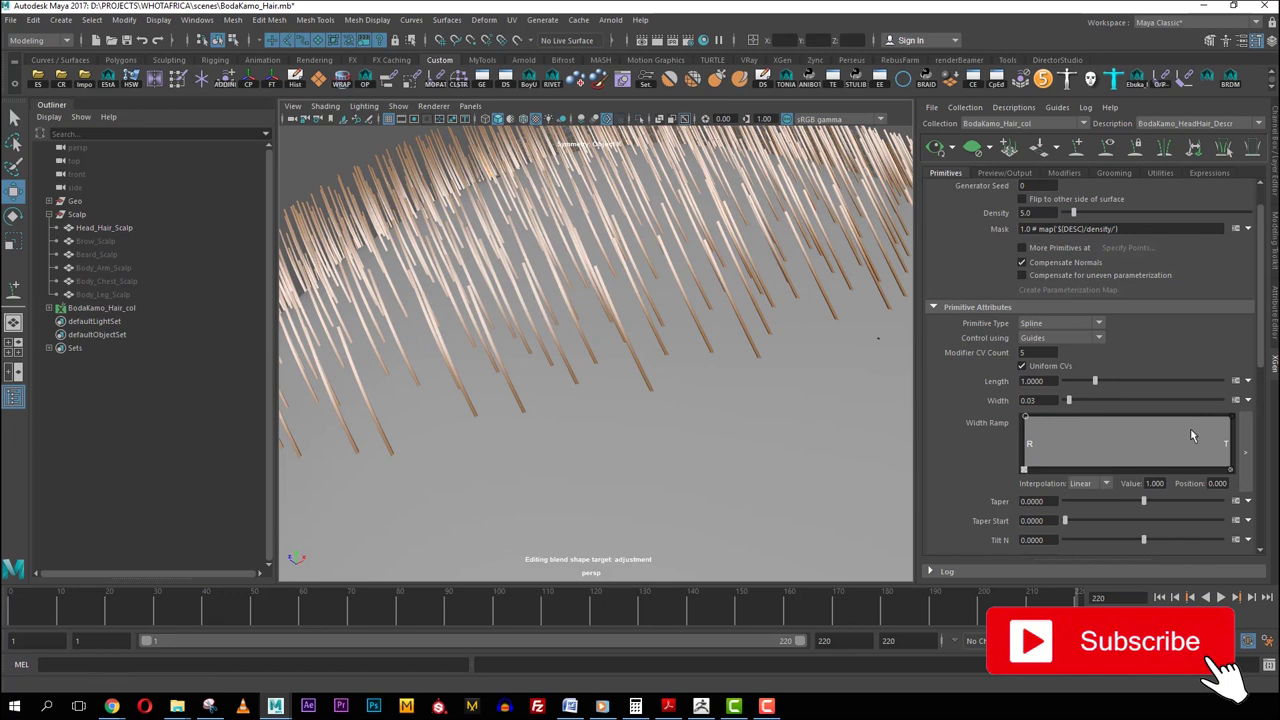
Step: Taper the hair tips by dropping the width ramp's tip to 0, with a point of value 0.842 at position 0.929
mouse_move(1233, 422)
mouse_down()
mouse_move(1232, 468)
mouse_move(1193, 440)
mouse_move(1207, 433)
mouse_move(1203, 449)
mouse_move(1217, 429)
mouse_up()
alt+drag(612, 385, 742, 383)
Step: Open the enlarged width ramp, move the point near the tip to position 0.941 with value 0.838, and close the ramp window
click(1232, 443)
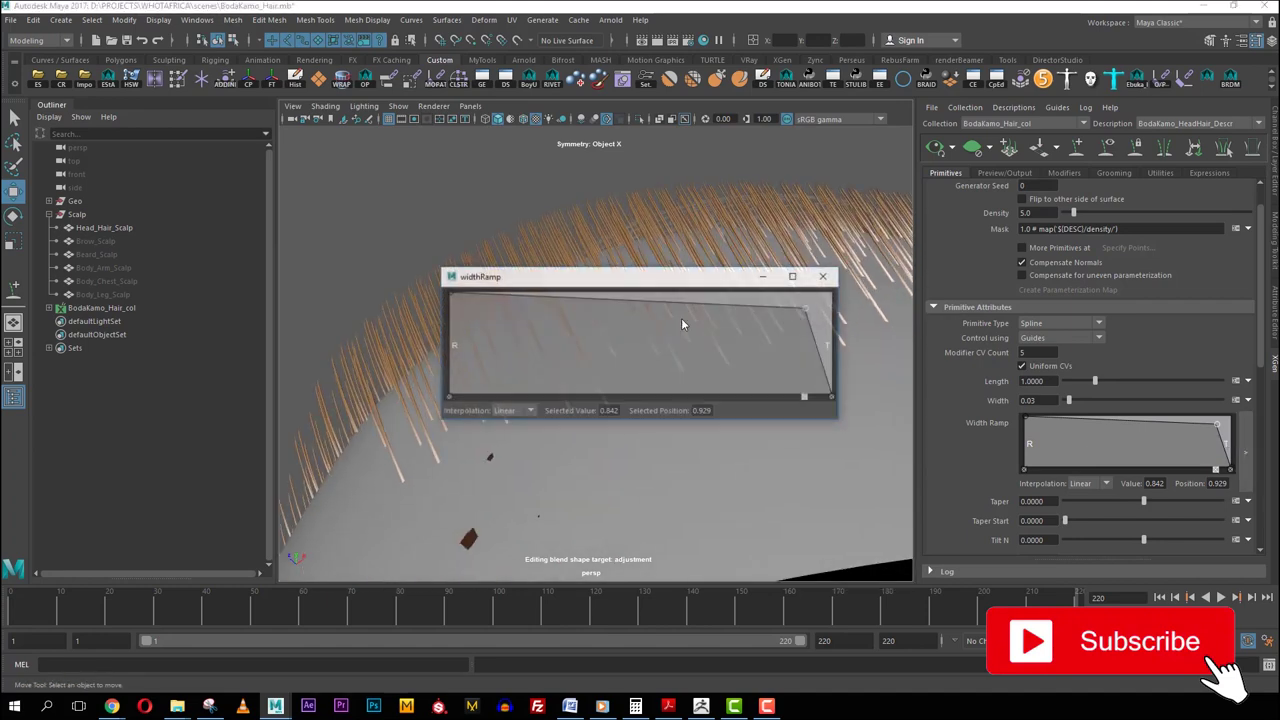
drag(480, 278, 671, 278)
alt+drag(554, 314, 575, 345)
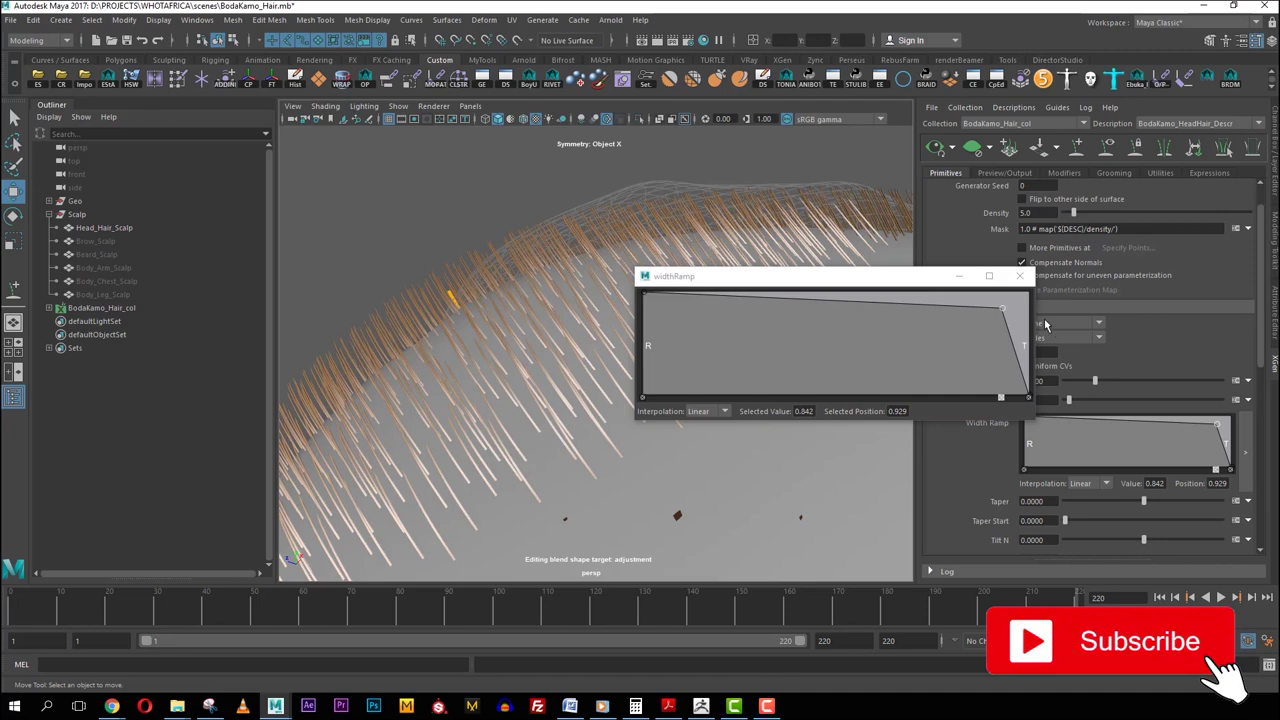
mouse_move(1001, 314)
mouse_down()
mouse_move(1004, 328)
mouse_move(1005, 310)
mouse_up()
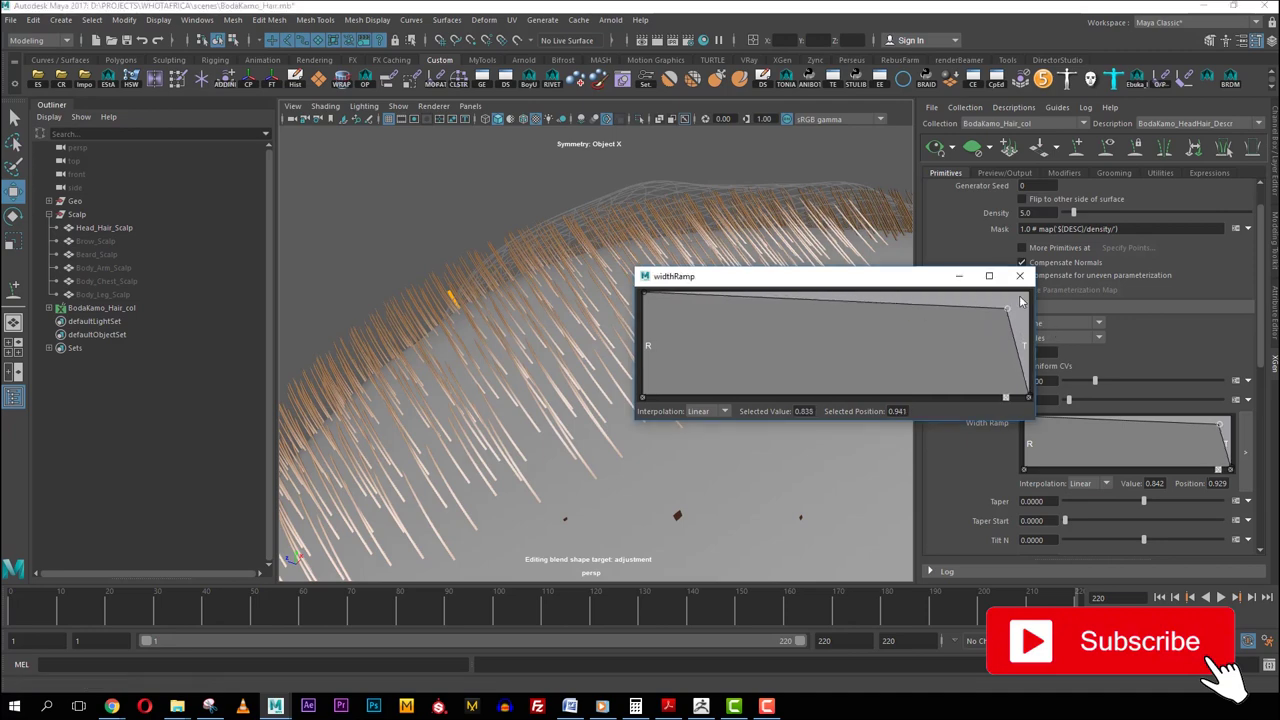
scroll(694, 368, down, 10)
scroll(680, 409, up, 5)
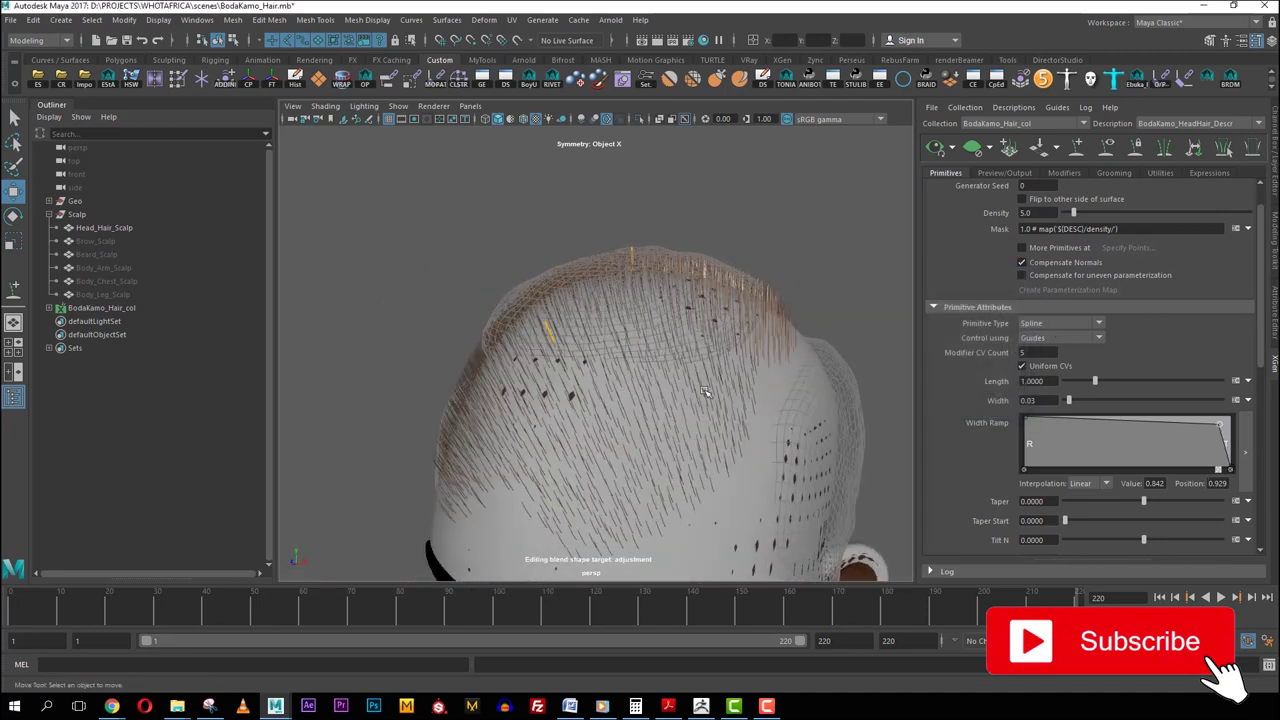